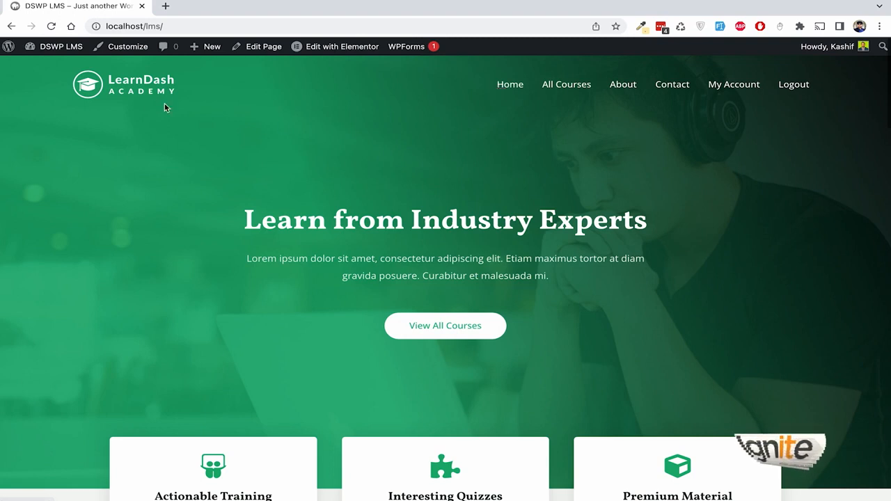
Step: Reload the LearnDash site's home page and scroll through its sections
{"action": "left_click", "coordinate": [147, 89]}
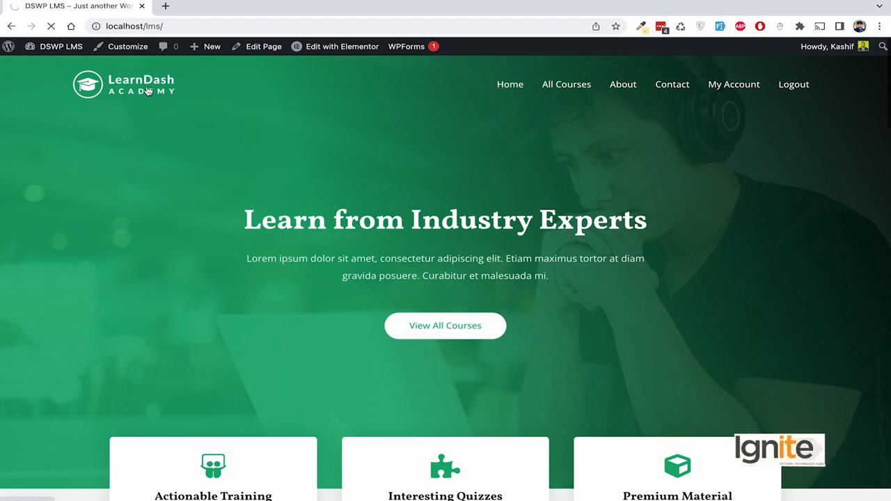
{"action": "scroll", "coordinate": [458, 175], "scroll_direction": "down", "scroll_amount": 3}
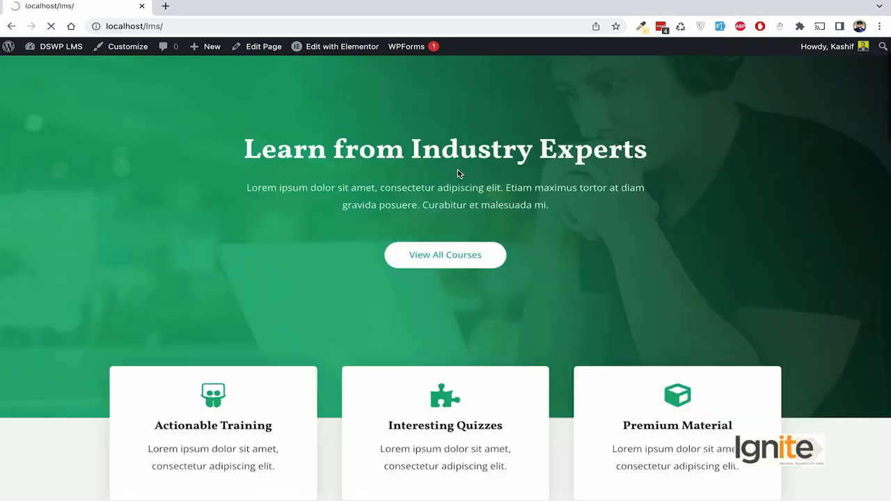
{"action": "scroll", "coordinate": [457, 174], "scroll_direction": "down", "scroll_amount": 6}
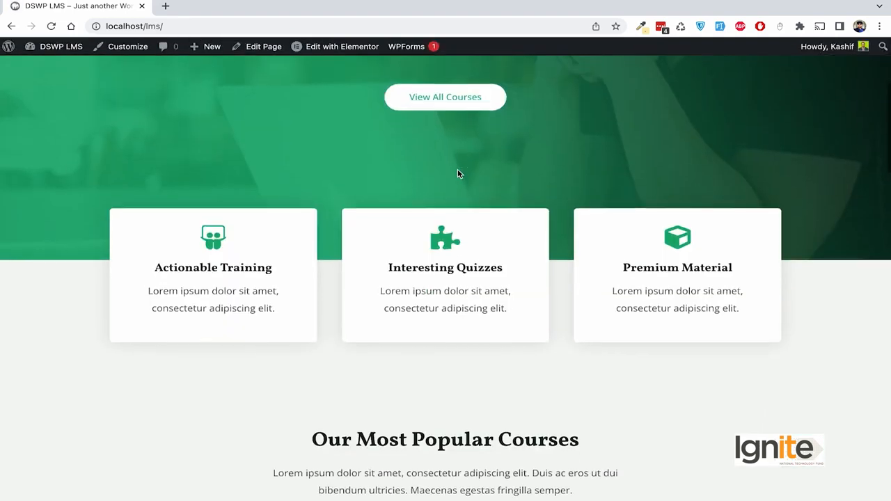
{"action": "scroll", "coordinate": [458, 174], "scroll_direction": "down", "scroll_amount": 5}
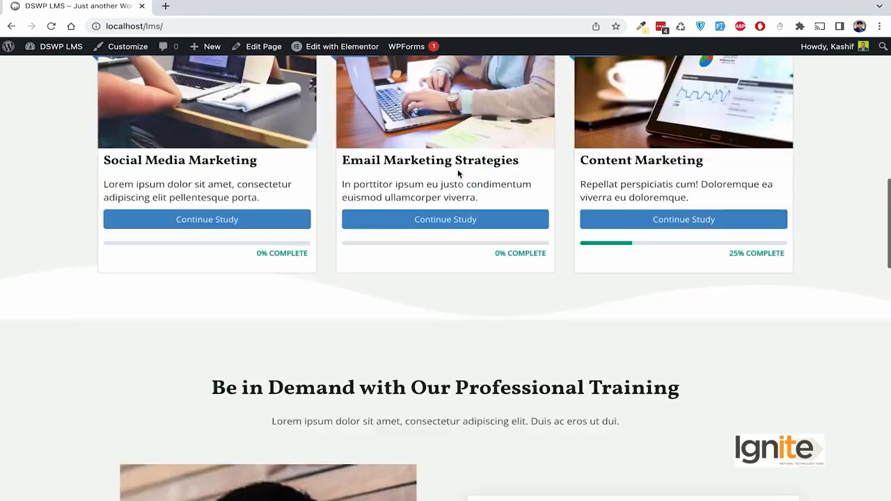
{"action": "scroll", "coordinate": [458, 175], "scroll_direction": "up", "scroll_amount": 15}
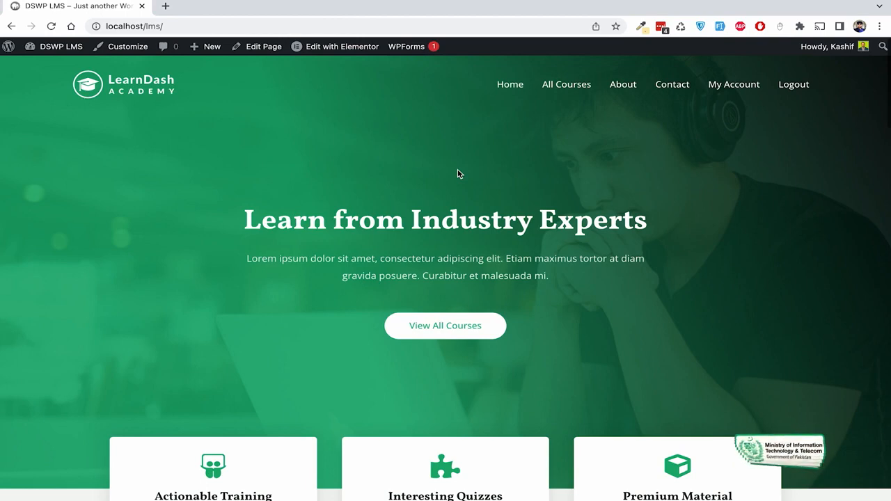
{"action": "scroll", "coordinate": [546, 203], "scroll_direction": "down", "scroll_amount": 18}
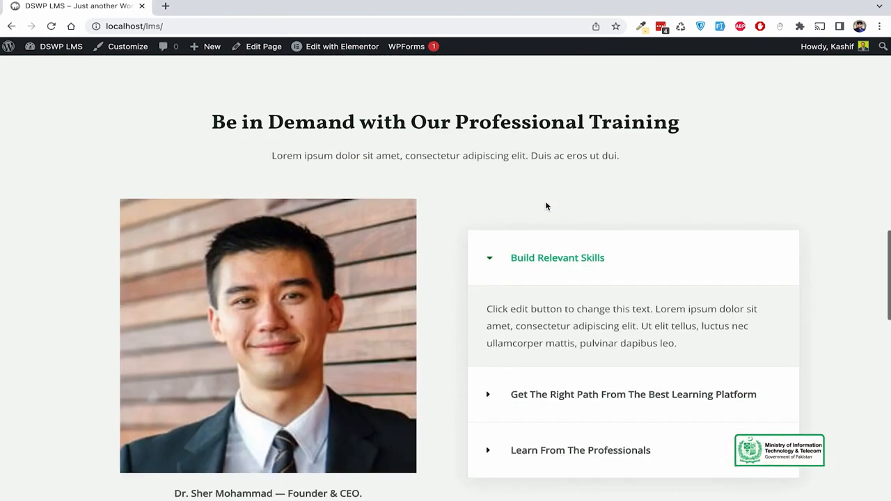
{"action": "scroll", "coordinate": [546, 206], "scroll_direction": "down", "scroll_amount": 8}
{"action": "scroll", "coordinate": [546, 205], "scroll_direction": "up", "scroll_amount": 4}
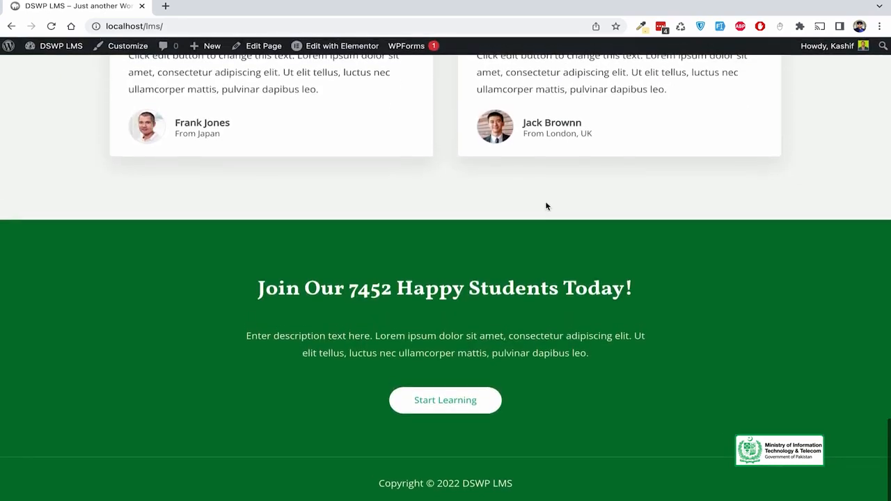
{"action": "scroll", "coordinate": [546, 206], "scroll_direction": "up", "scroll_amount": 12}
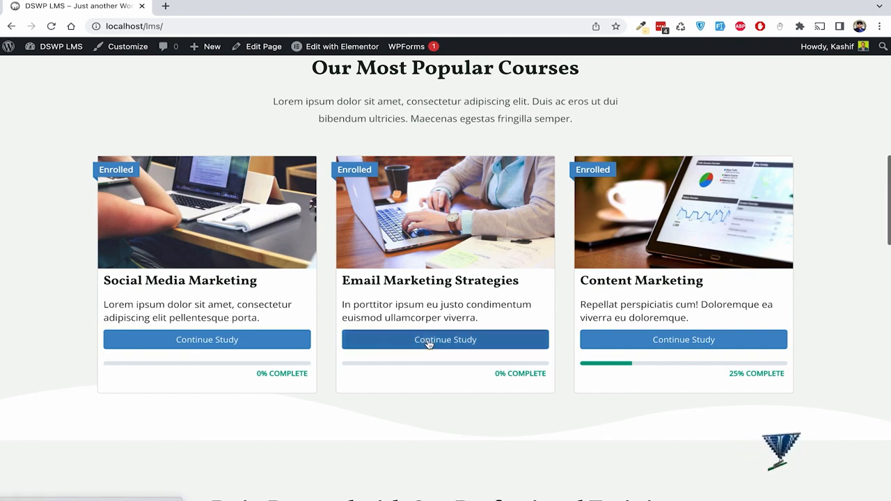
{"action": "scroll", "coordinate": [521, 323], "scroll_direction": "down", "scroll_amount": 2}
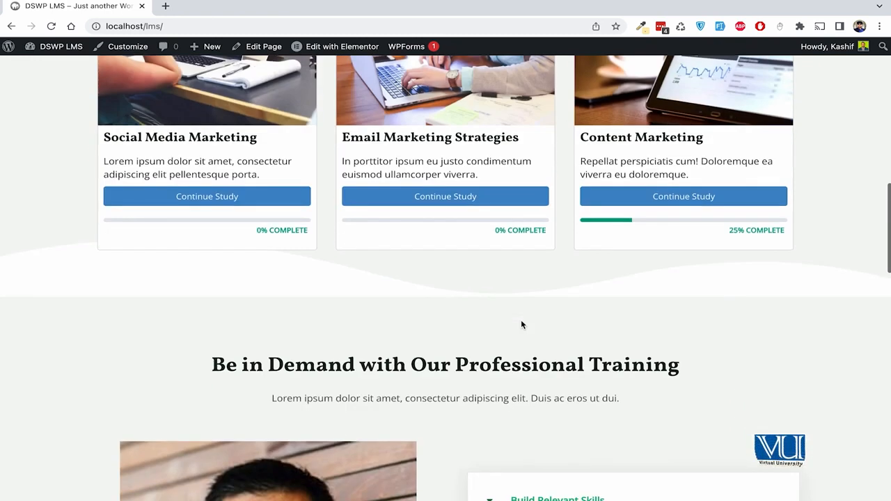
{"action": "scroll", "coordinate": [521, 324], "scroll_direction": "up", "scroll_amount": 1}
{"action": "scroll", "coordinate": [522, 325], "scroll_direction": "up", "scroll_amount": 10}
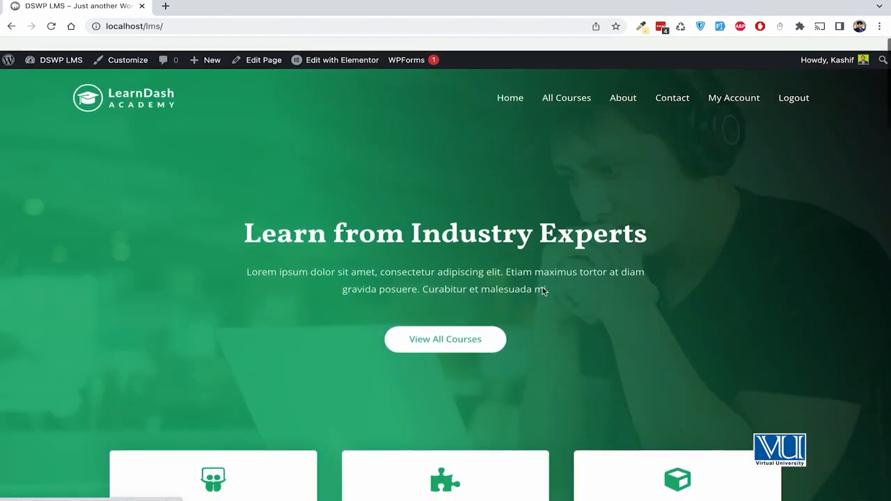
Step: Browse All Courses, which lists the three enrolled courses with their completion progress
{"action": "left_click", "coordinate": [572, 88]}
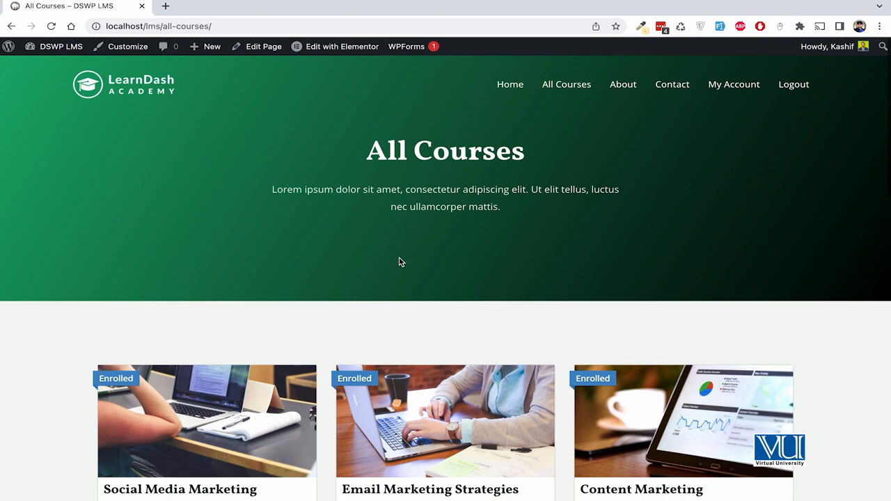
{"action": "scroll", "coordinate": [399, 262], "scroll_direction": "down", "scroll_amount": 5}
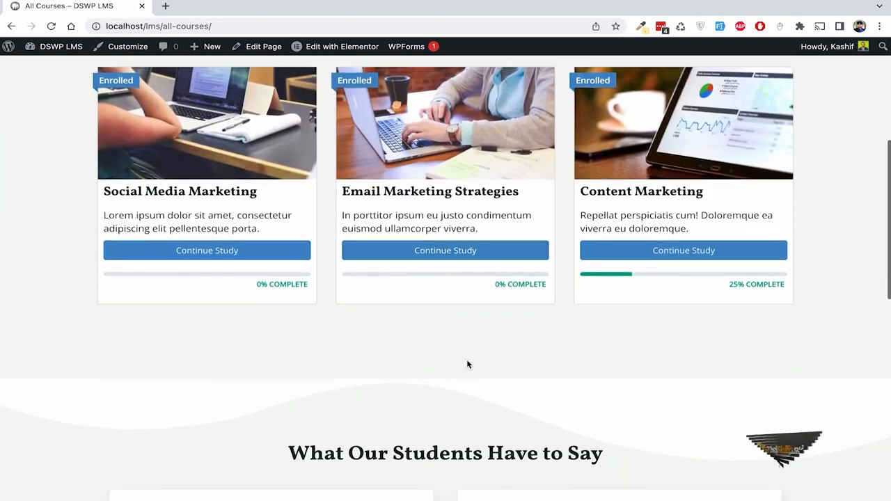
{"action": "scroll", "coordinate": [467, 365], "scroll_direction": "down", "scroll_amount": 8}
{"action": "scroll", "coordinate": [467, 360], "scroll_direction": "up", "scroll_amount": 9}
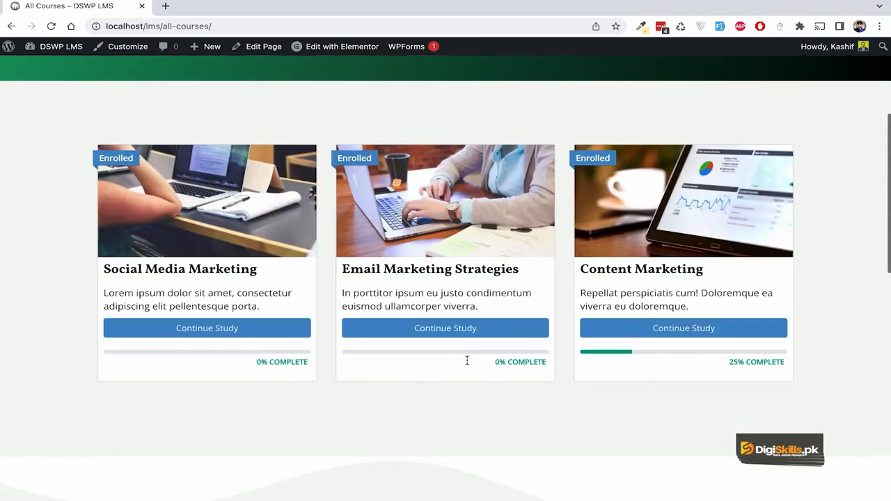
{"action": "scroll", "coordinate": [467, 360], "scroll_direction": "up", "scroll_amount": 3}
{"action": "scroll", "coordinate": [467, 360], "scroll_direction": "down", "scroll_amount": 4}
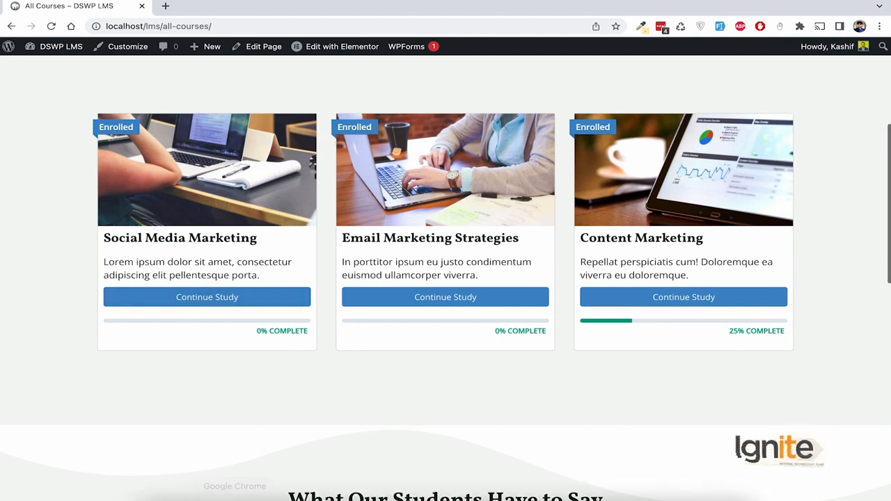
{"action": "scroll", "coordinate": [302, 378], "scroll_direction": "up", "scroll_amount": 4}
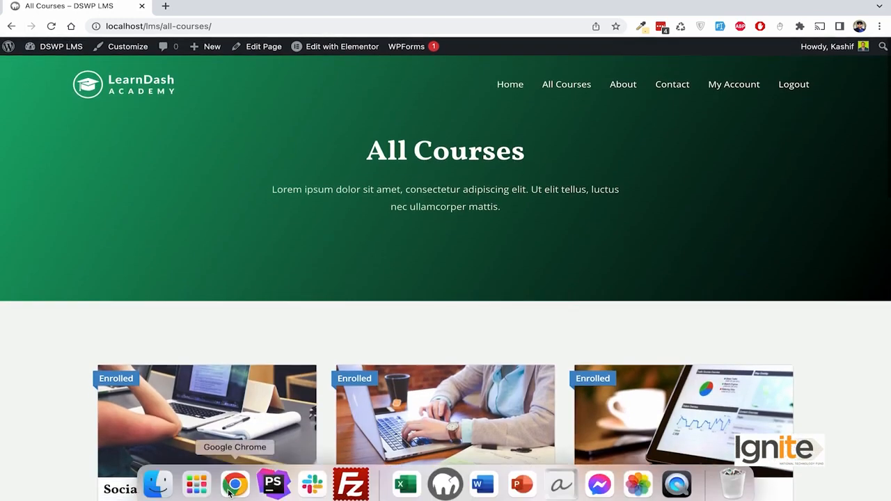
{"action": "left_click", "coordinate": [235, 485]}
Step: In the incognito window, load localhost/lms/ and open the Social Media Marketing course page
{"action": "left_click_drag", "start_coordinate": [170, 26], "coordinate": [262, 105]}
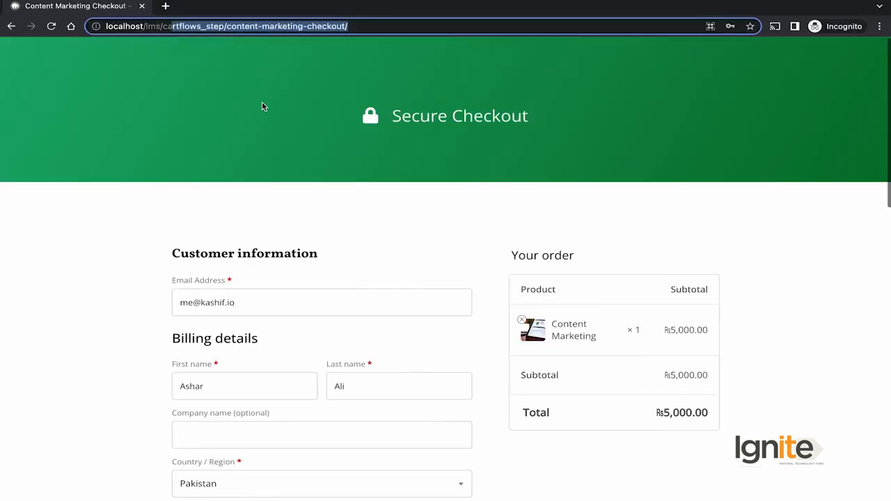
{"action": "key", "text": "BackSpace"}
{"action": "key", "text": "BackSpace"}
{"action": "key", "text": "Return"}
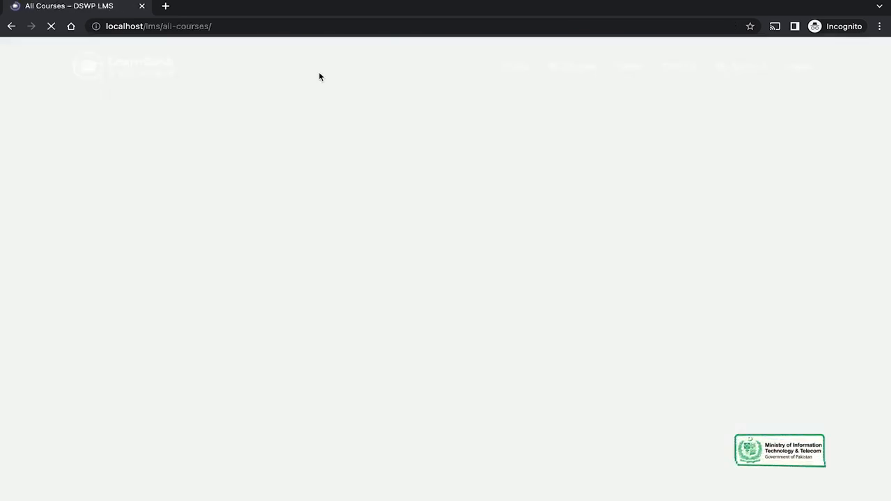
{"action": "scroll", "coordinate": [357, 193], "scroll_direction": "down", "scroll_amount": 3}
{"action": "scroll", "coordinate": [357, 188], "scroll_direction": "up", "scroll_amount": 1}
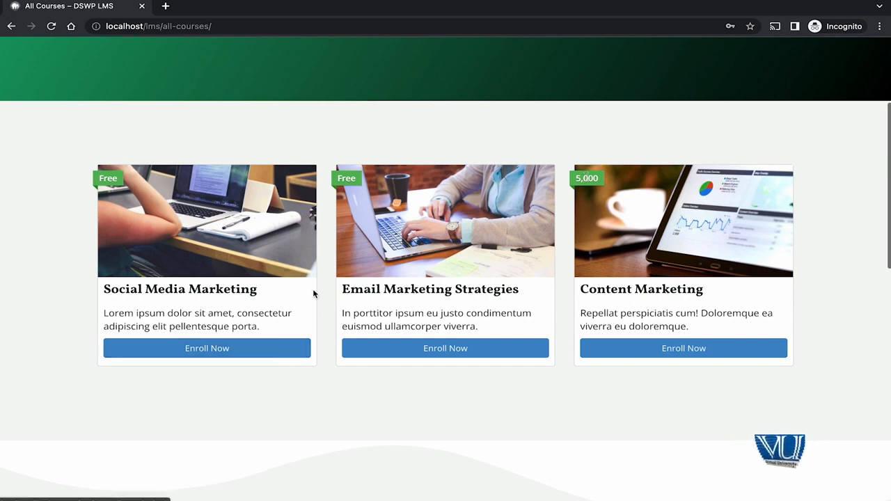
{"action": "left_click", "coordinate": [223, 352]}
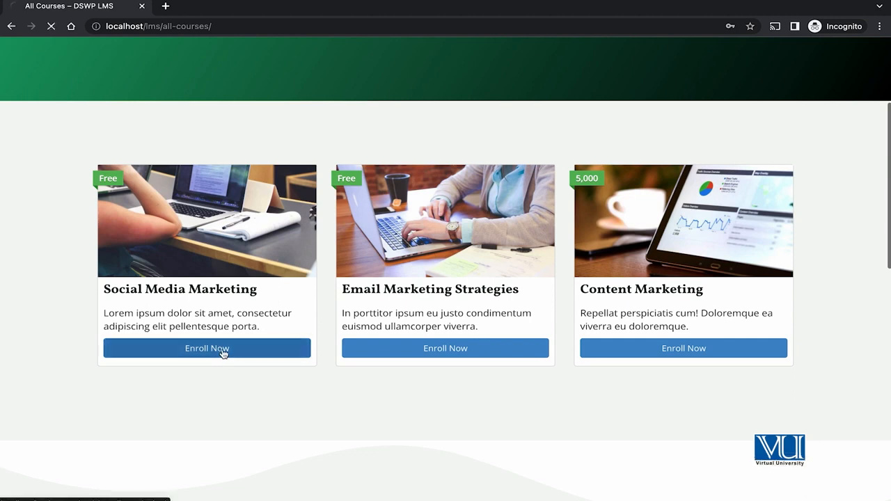
{"action": "scroll", "coordinate": [461, 357], "scroll_direction": "down", "scroll_amount": 4}
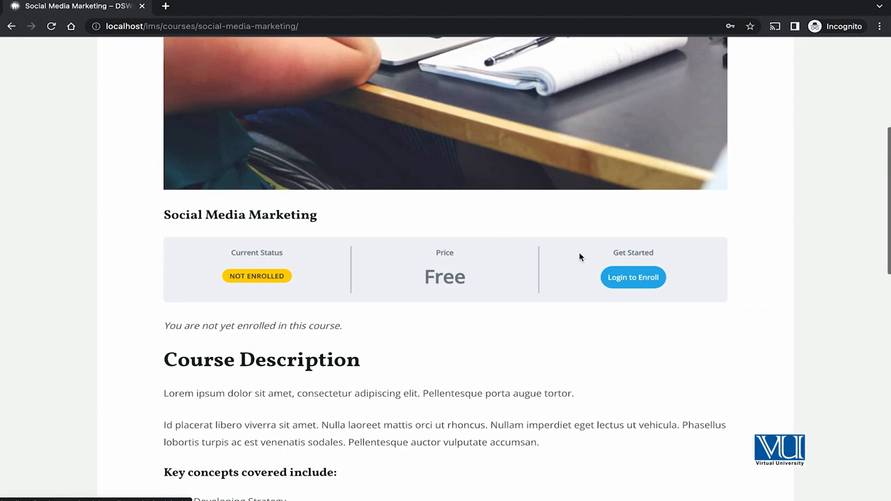
Step: Begin enrolling in the free course and reach the account registration form's Username field
{"action": "left_click", "coordinate": [618, 279]}
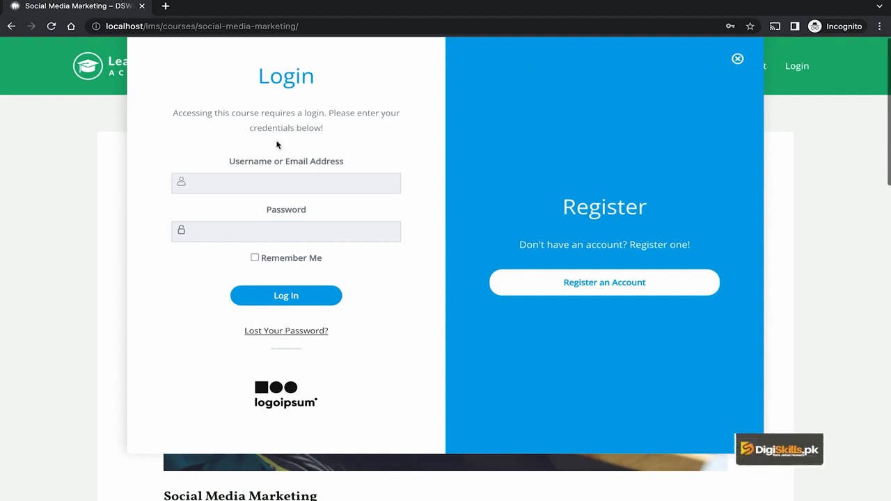
{"action": "left_click", "coordinate": [273, 184]}
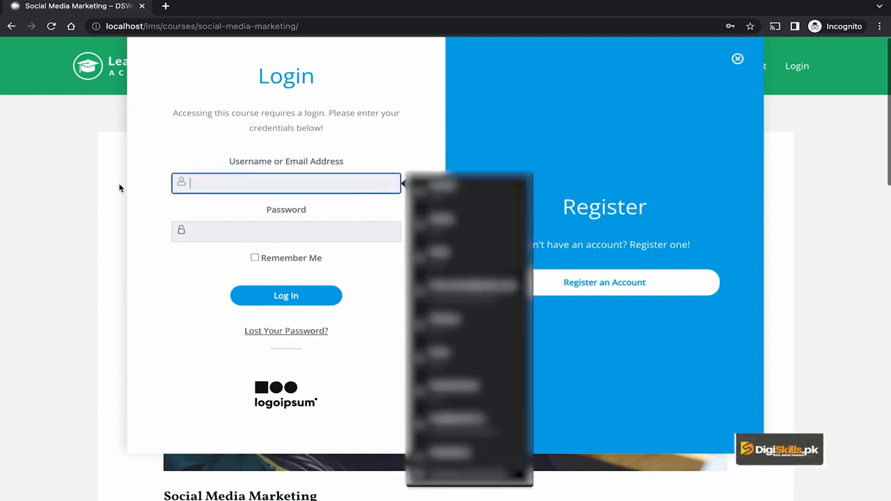
{"action": "left_click", "coordinate": [125, 182]}
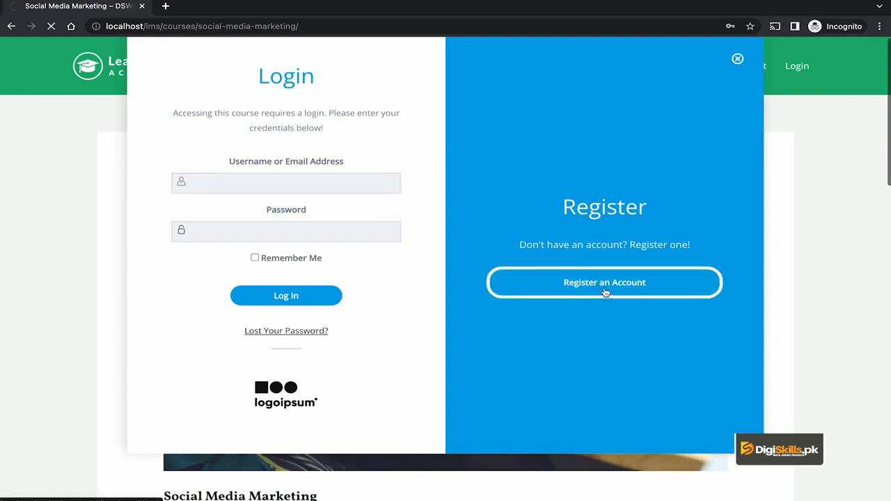
{"action": "scroll", "coordinate": [465, 292], "scroll_direction": "down", "scroll_amount": 3}
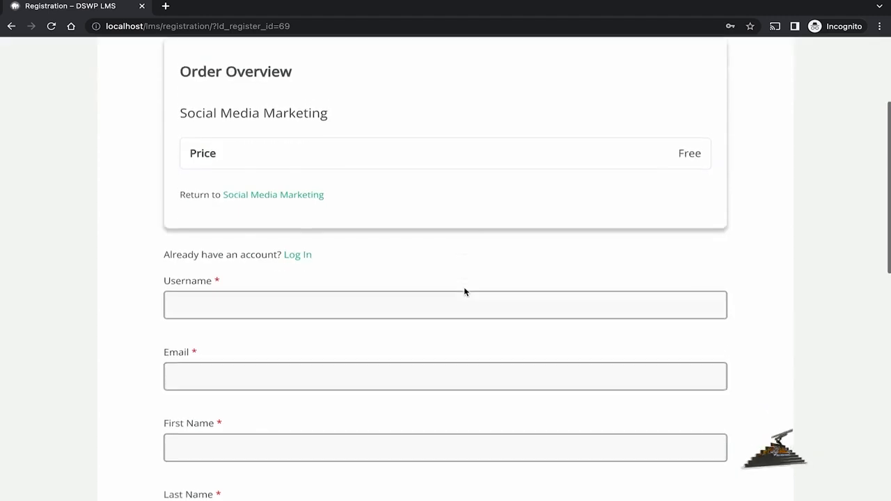
{"action": "mouse_move", "coordinate": [216, 149]}
{"action": "left_mouse_down"}
{"action": "mouse_move", "coordinate": [192, 149]}
{"action": "mouse_move", "coordinate": [203, 150]}
{"action": "left_mouse_up"}
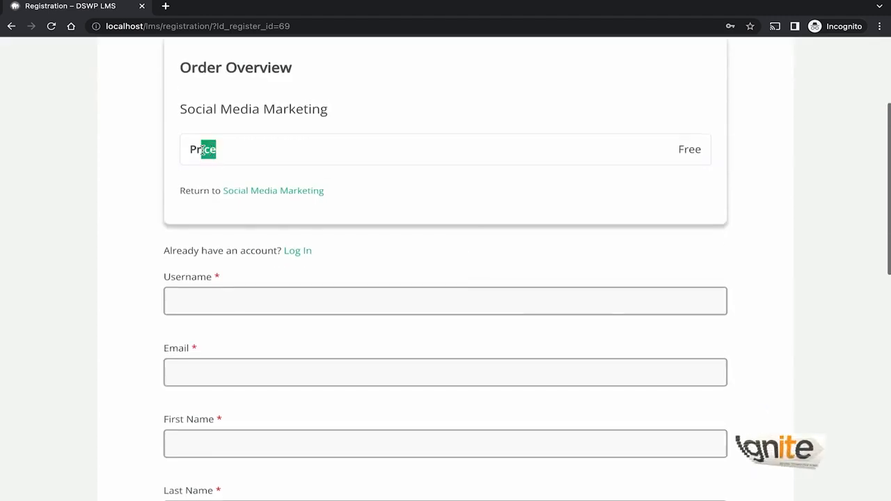
{"action": "left_click", "coordinate": [280, 112]}
{"action": "scroll", "coordinate": [370, 151], "scroll_direction": "down", "scroll_amount": 2}
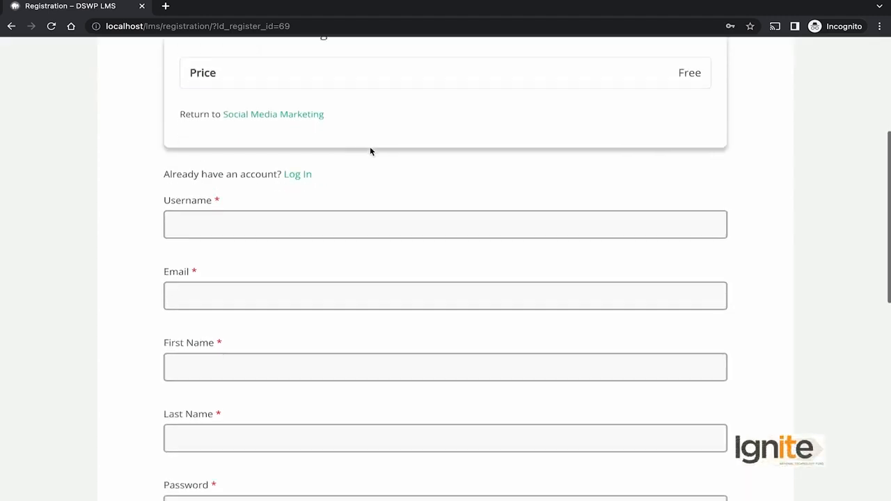
{"action": "left_click", "coordinate": [273, 169]}
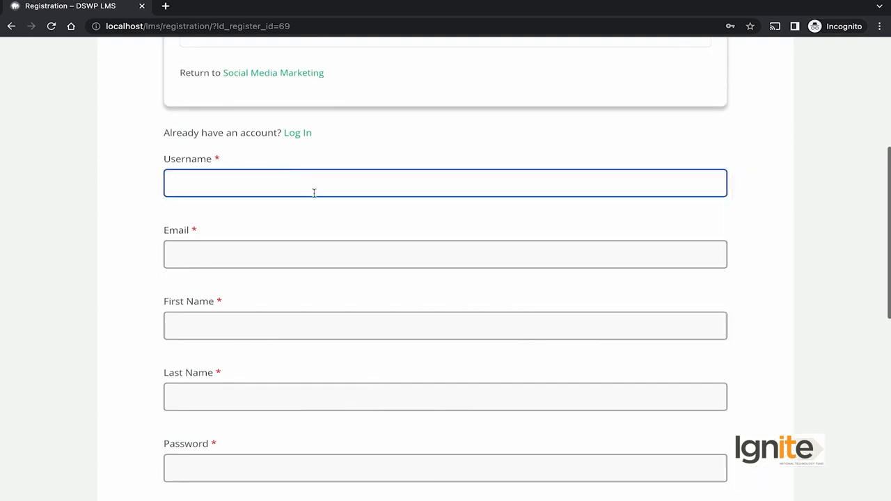
{"action": "scroll", "coordinate": [82, 167], "scroll_direction": "down", "scroll_amount": 2}
{"action": "scroll", "coordinate": [35, 168], "scroll_direction": "down", "scroll_amount": 3}
{"action": "scroll", "coordinate": [35, 168], "scroll_direction": "up", "scroll_amount": 7}
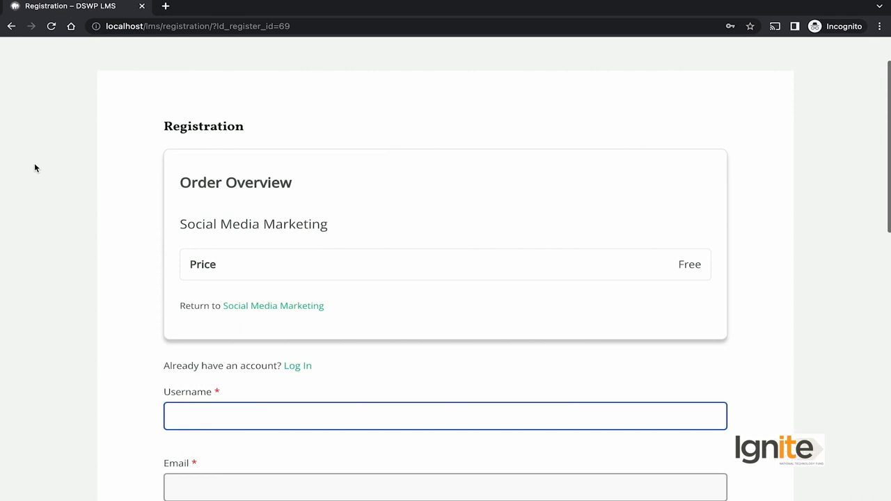
{"action": "scroll", "coordinate": [35, 167], "scroll_direction": "down", "scroll_amount": 3}
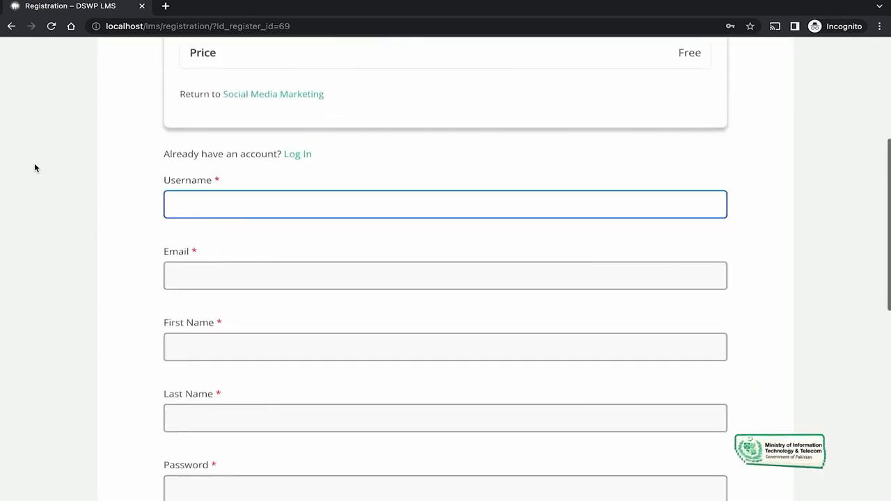
Step: Enter the student's username, e-mail, first and last name and password, then submit registration
{"action": "key", "text": "Tab"}
{"action": "key", "text": "Tab"}
{"action": "key", "text": "Tab"}
{"action": "key", "text": "Tab"}
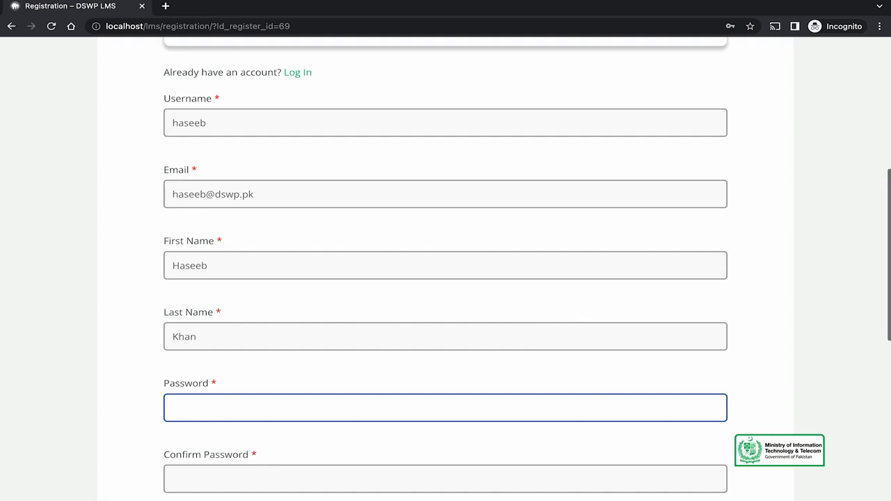
{"action": "key", "text": "Tab"}
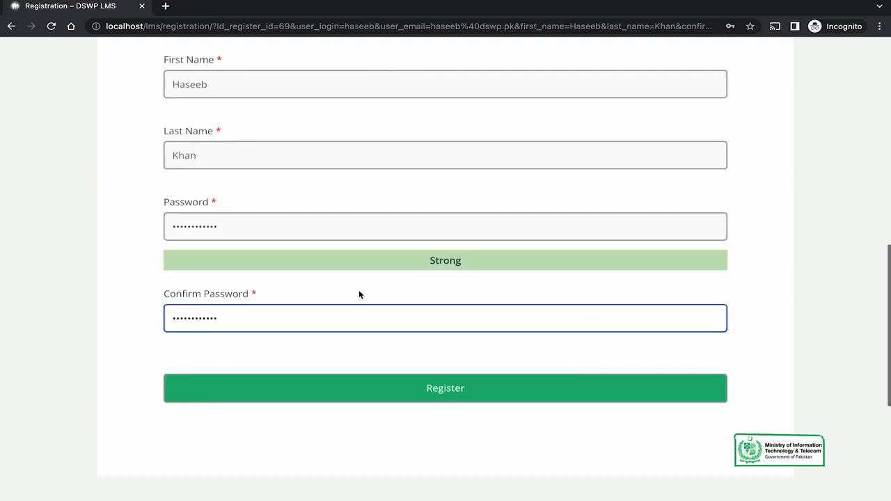
{"action": "key", "text": "Return"}
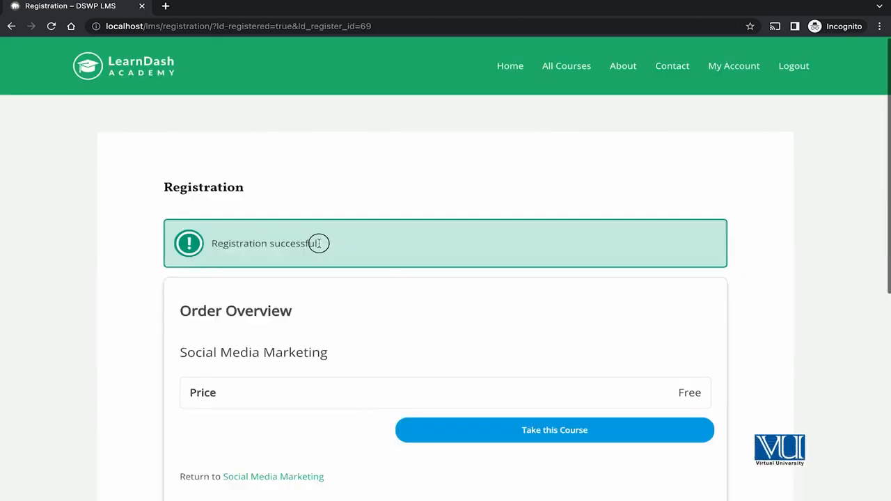
Step: Take the free Social Media Marketing course, then return to the All Courses list
{"action": "left_click_drag", "start_coordinate": [320, 244], "coordinate": [228, 244]}
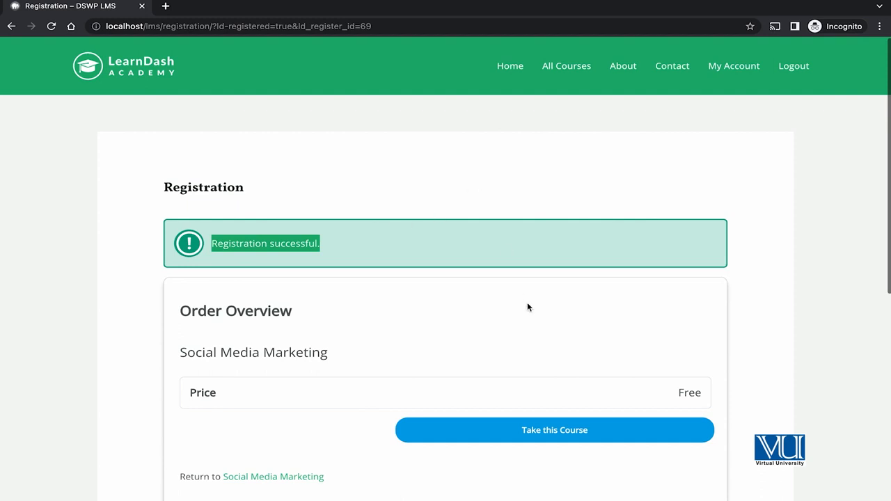
{"action": "left_click", "coordinate": [494, 196]}
{"action": "scroll", "coordinate": [521, 255], "scroll_direction": "down", "scroll_amount": 1}
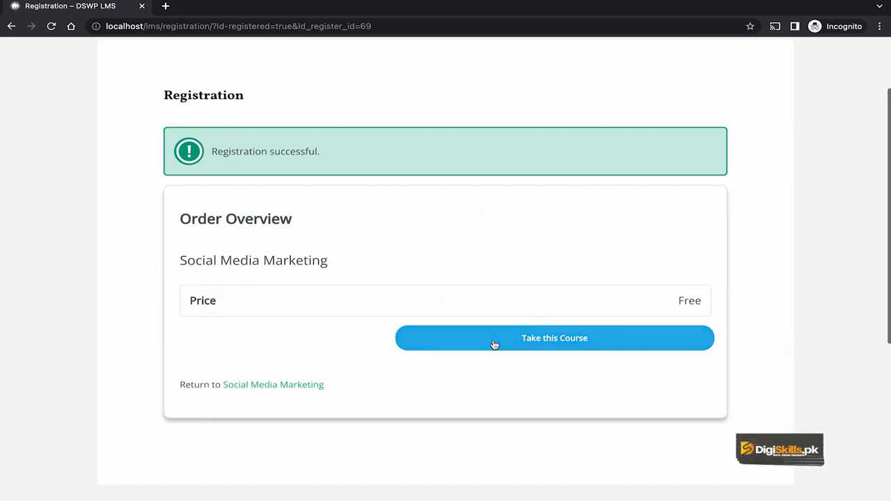
{"action": "left_click", "coordinate": [555, 349]}
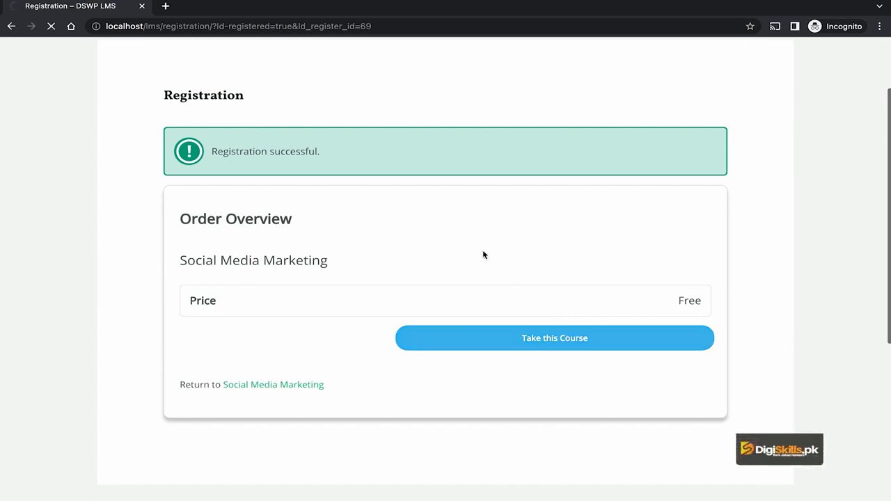
{"action": "scroll", "coordinate": [467, 260], "scroll_direction": "down", "scroll_amount": 5}
{"action": "scroll", "coordinate": [469, 263], "scroll_direction": "down", "scroll_amount": 5}
{"action": "scroll", "coordinate": [468, 263], "scroll_direction": "up", "scroll_amount": 10}
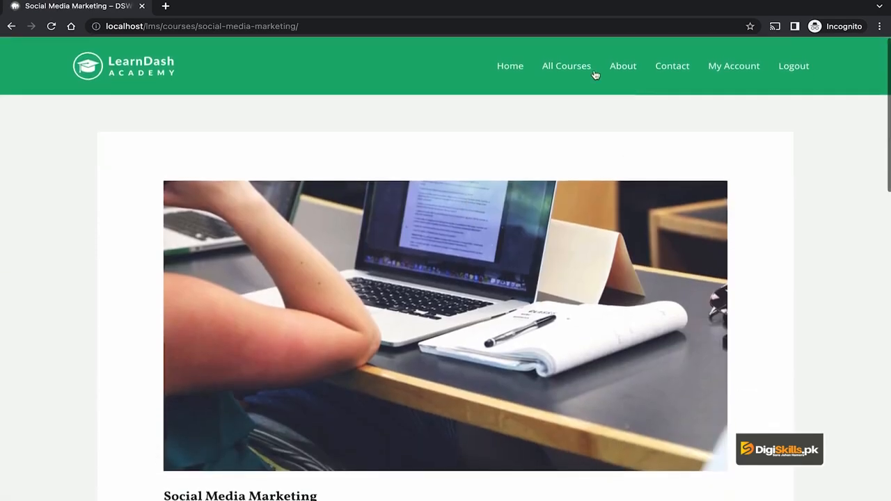
{"action": "left_click", "coordinate": [571, 66]}
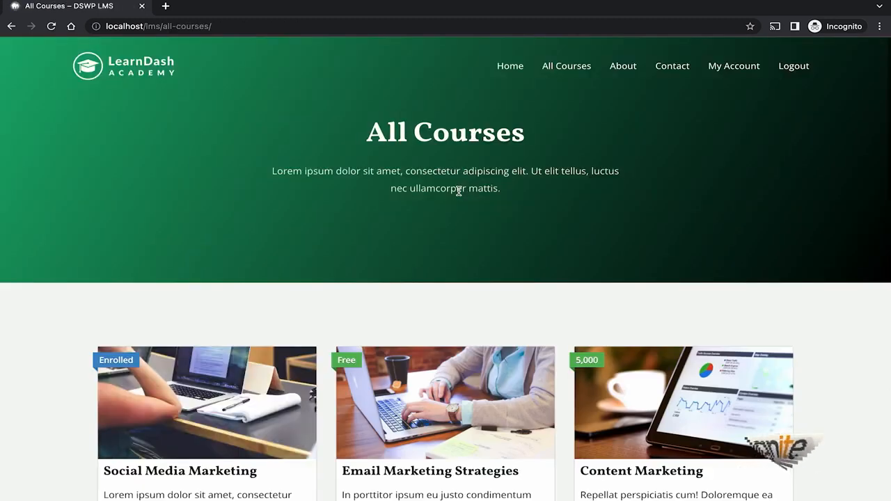
Step: Take the free Email Marketing Strategies course
{"action": "scroll", "coordinate": [552, 305], "scroll_direction": "down", "scroll_amount": 3}
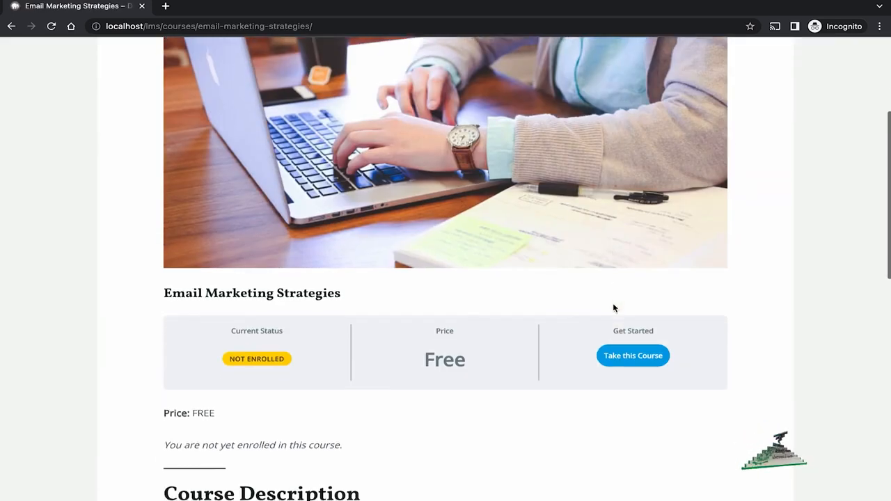
{"action": "scroll", "coordinate": [613, 307], "scroll_direction": "down", "scroll_amount": 1}
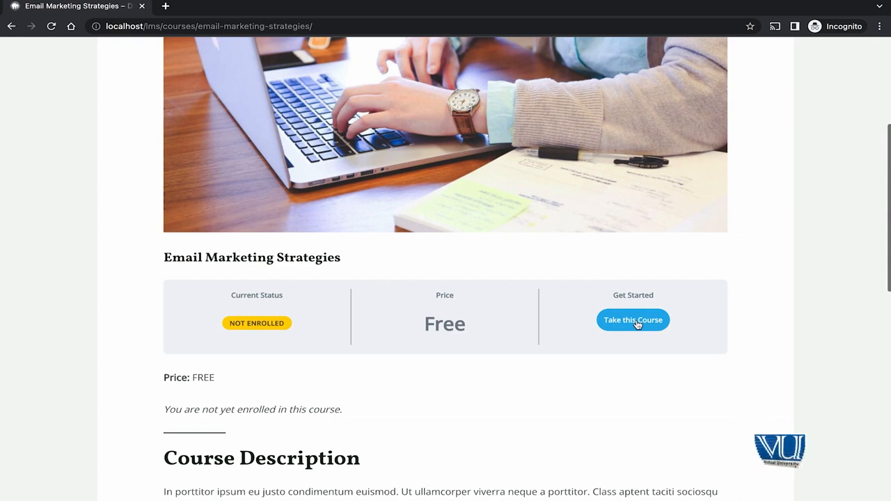
{"action": "left_click", "coordinate": [638, 325]}
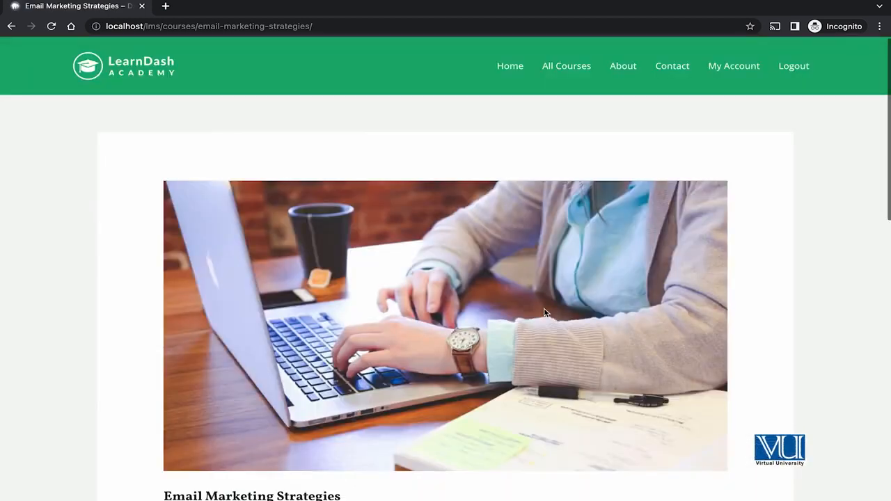
Step: Scroll the course listing and open Enroll Now on the Content Marketing course
{"action": "scroll", "coordinate": [554, 366], "scroll_direction": "down", "scroll_amount": 9}
{"action": "scroll", "coordinate": [555, 367], "scroll_direction": "up", "scroll_amount": 10}
{"action": "scroll", "coordinate": [553, 367], "scroll_direction": "down", "scroll_amount": 1}
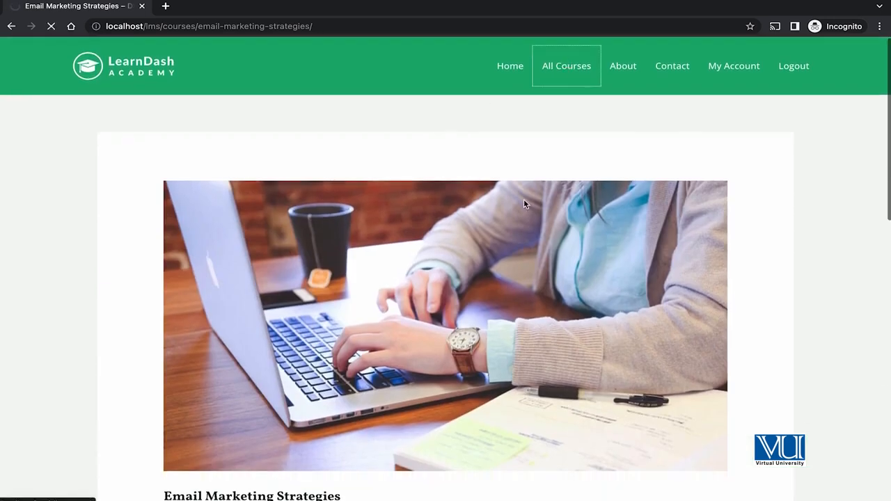
{"action": "scroll", "coordinate": [427, 216], "scroll_direction": "down", "scroll_amount": 3}
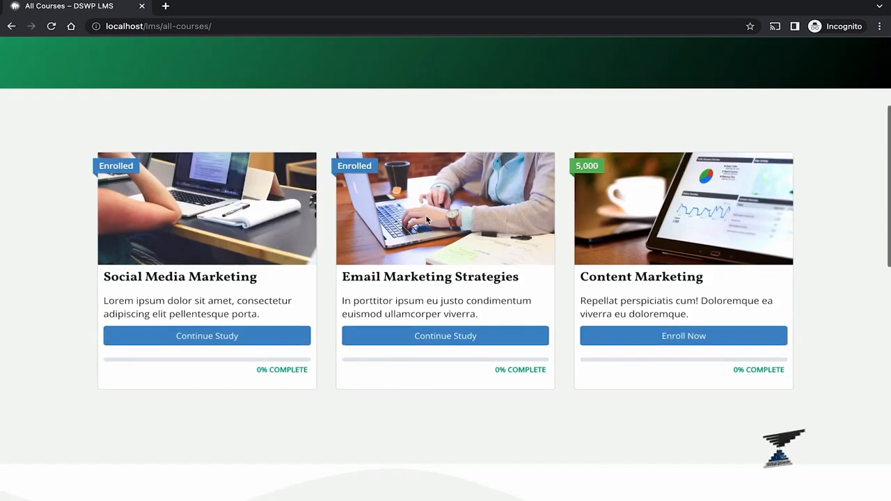
{"action": "left_click", "coordinate": [679, 338]}
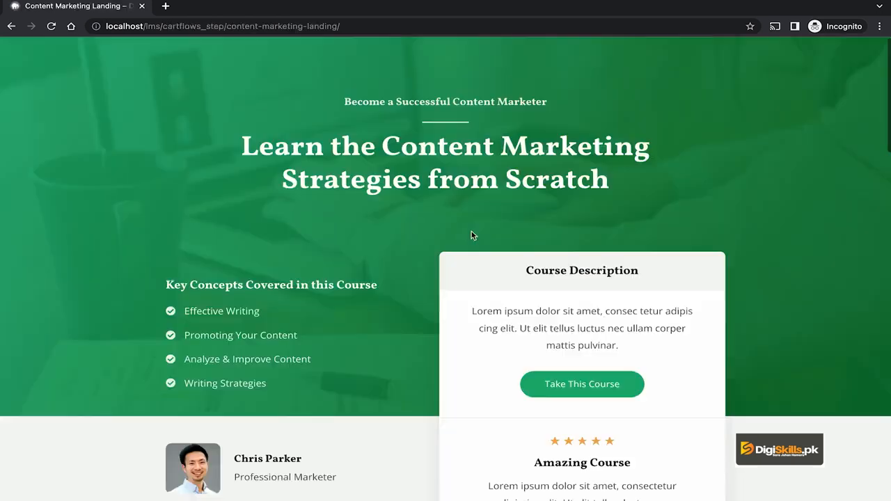
Step: Review the Content Marketing landing page's concepts, details and $1.00 price, then proceed to checkout
{"action": "scroll", "coordinate": [471, 235], "scroll_direction": "down", "scroll_amount": 10}
{"action": "scroll", "coordinate": [472, 235], "scroll_direction": "down", "scroll_amount": 10}
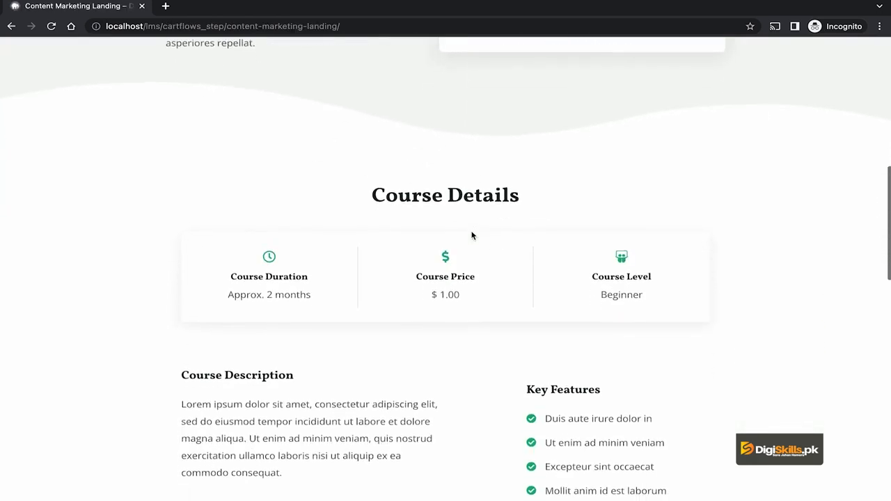
{"action": "scroll", "coordinate": [472, 236], "scroll_direction": "down", "scroll_amount": 2}
{"action": "scroll", "coordinate": [472, 235], "scroll_direction": "up", "scroll_amount": 1}
{"action": "scroll", "coordinate": [471, 236], "scroll_direction": "down", "scroll_amount": 2}
{"action": "scroll", "coordinate": [472, 235], "scroll_direction": "up", "scroll_amount": 4}
{"action": "scroll", "coordinate": [471, 236], "scroll_direction": "up", "scroll_amount": 15}
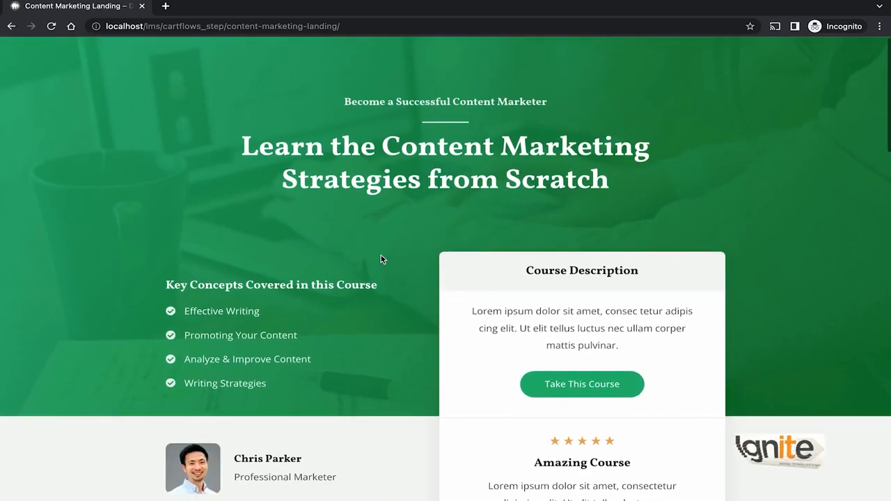
{"action": "scroll", "coordinate": [381, 260], "scroll_direction": "down", "scroll_amount": 1}
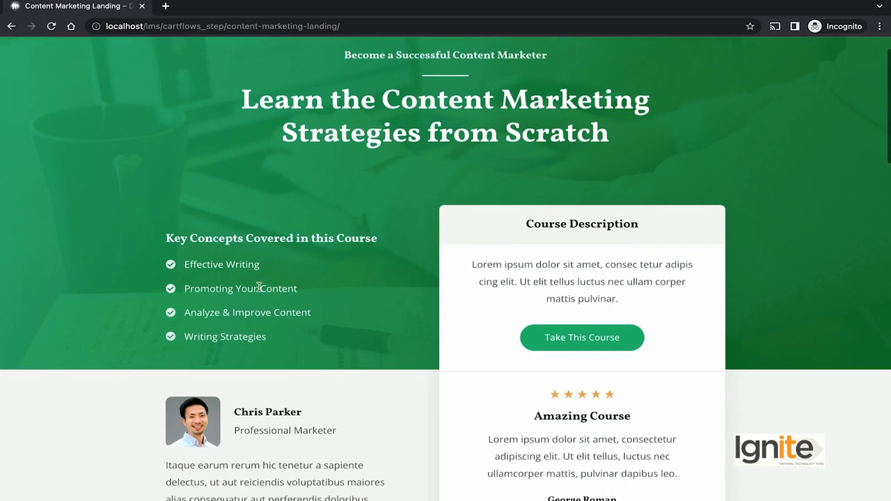
{"action": "scroll", "coordinate": [258, 290], "scroll_direction": "down", "scroll_amount": 5}
{"action": "scroll", "coordinate": [259, 334], "scroll_direction": "down", "scroll_amount": 2}
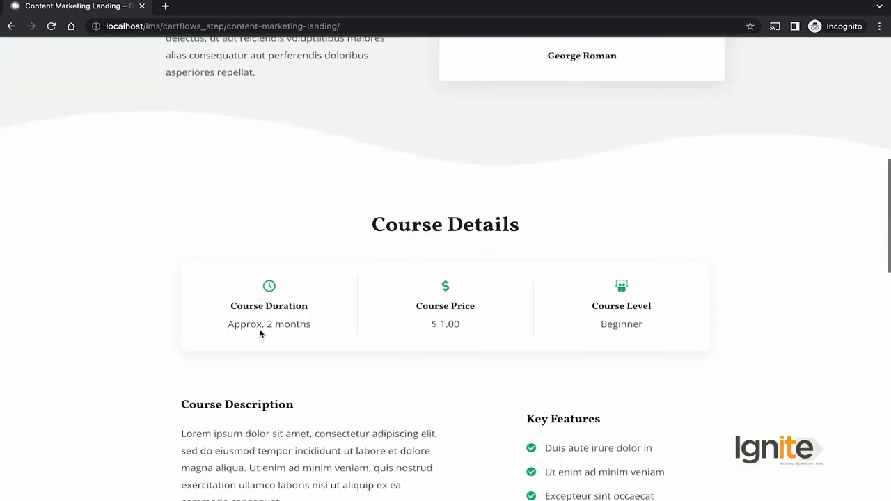
{"action": "scroll", "coordinate": [465, 273], "scroll_direction": "down", "scroll_amount": 4}
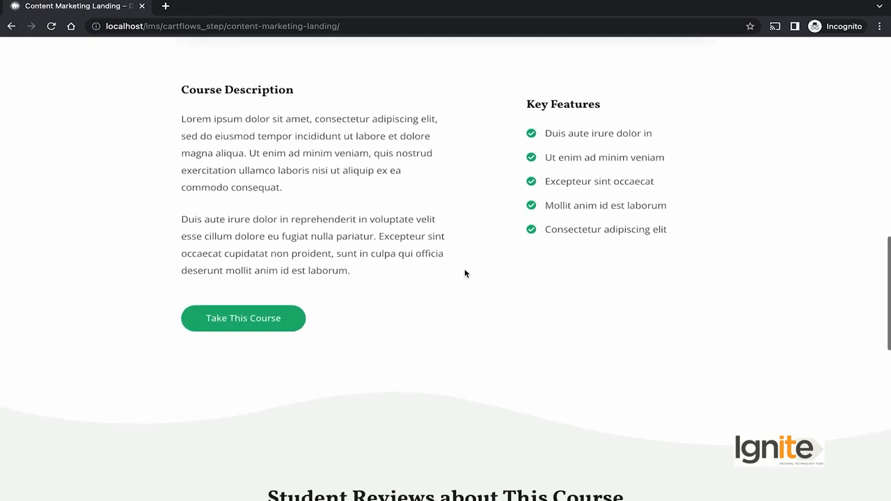
{"action": "scroll", "coordinate": [466, 273], "scroll_direction": "up", "scroll_amount": 12}
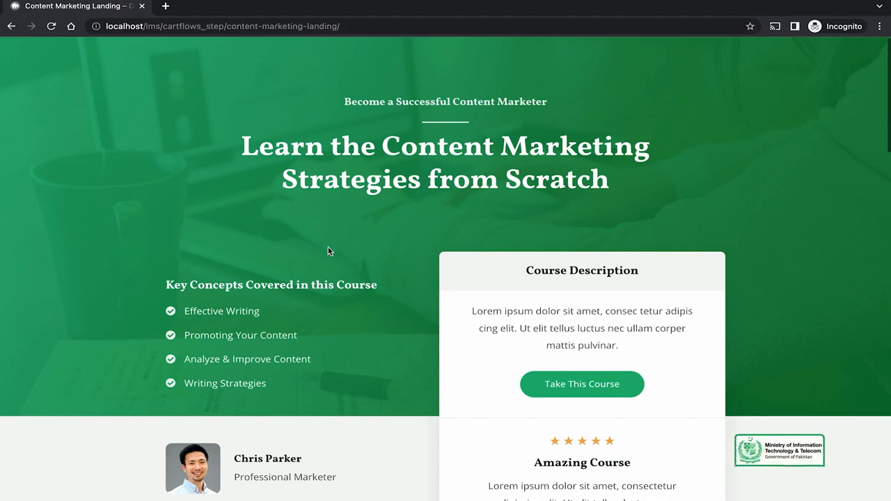
{"action": "scroll", "coordinate": [446, 304], "scroll_direction": "down", "scroll_amount": 1}
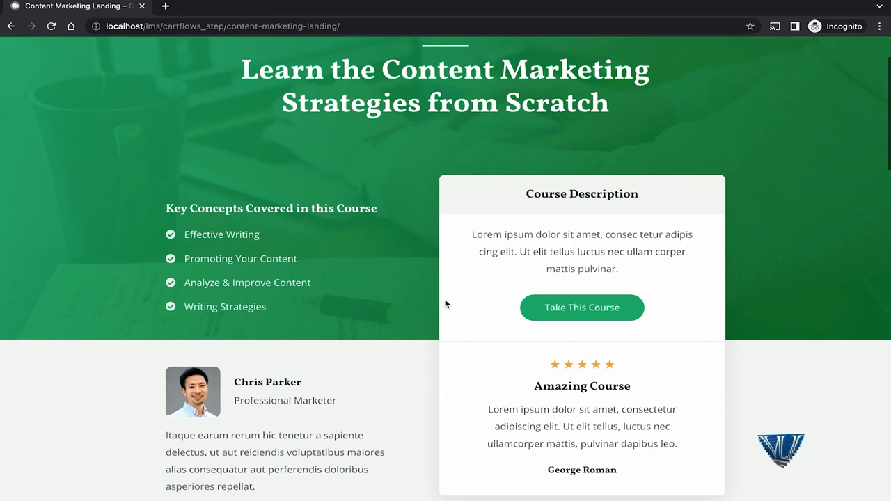
{"action": "scroll", "coordinate": [445, 304], "scroll_direction": "down", "scroll_amount": 1}
{"action": "left_click", "coordinate": [553, 272]}
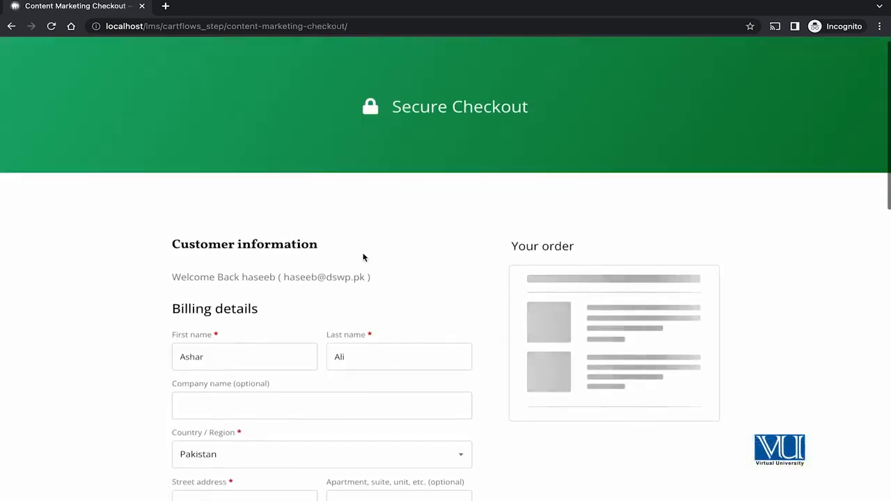
Step: On the ₨5,000.00 checkout, switch the payment method from direct bank transfer to PayPro
{"action": "scroll", "coordinate": [363, 255], "scroll_direction": "down", "scroll_amount": 2}
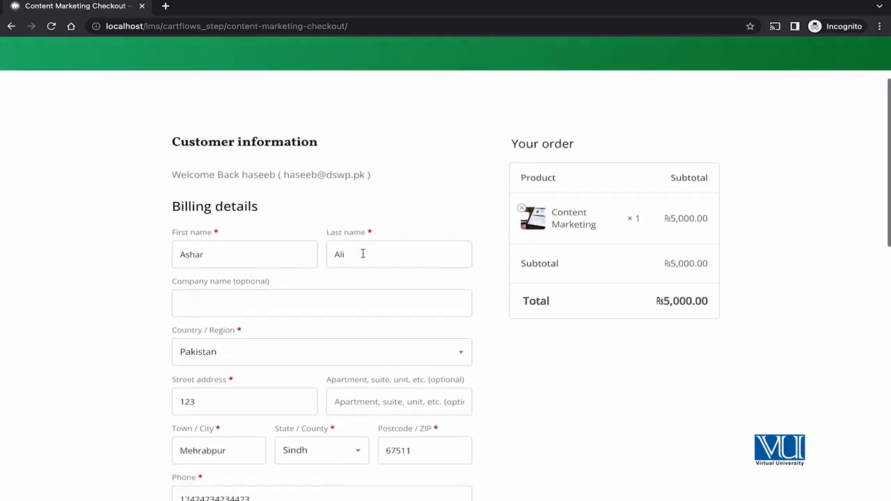
{"action": "scroll", "coordinate": [363, 255], "scroll_direction": "down", "scroll_amount": 1}
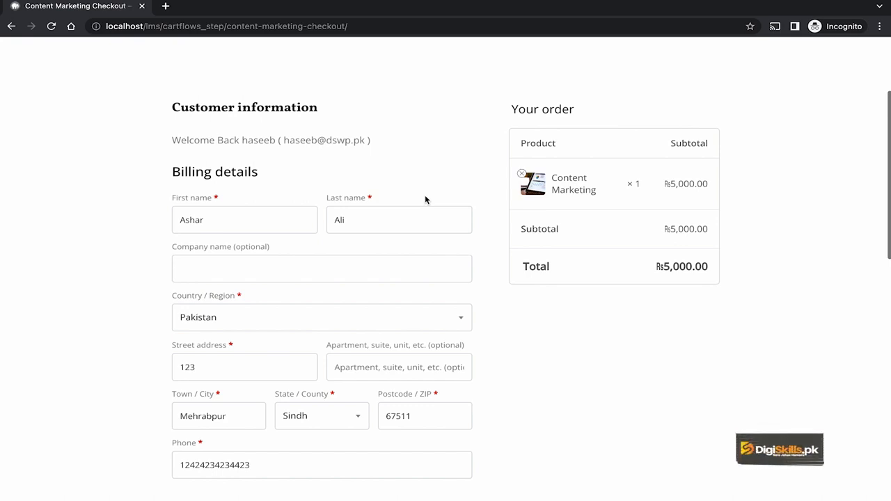
{"action": "scroll", "coordinate": [425, 197], "scroll_direction": "down", "scroll_amount": 2}
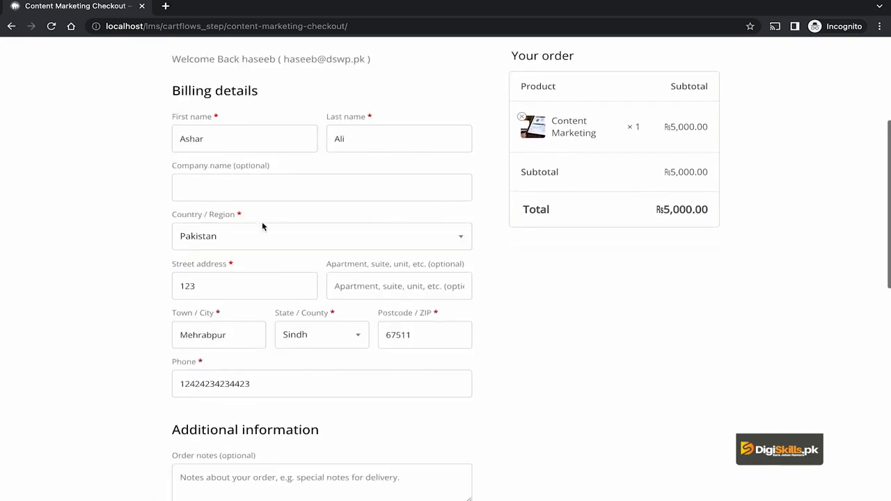
{"action": "scroll", "coordinate": [492, 276], "scroll_direction": "down", "scroll_amount": 2}
{"action": "scroll", "coordinate": [493, 276], "scroll_direction": "down", "scroll_amount": 1}
{"action": "scroll", "coordinate": [493, 275], "scroll_direction": "down", "scroll_amount": 2}
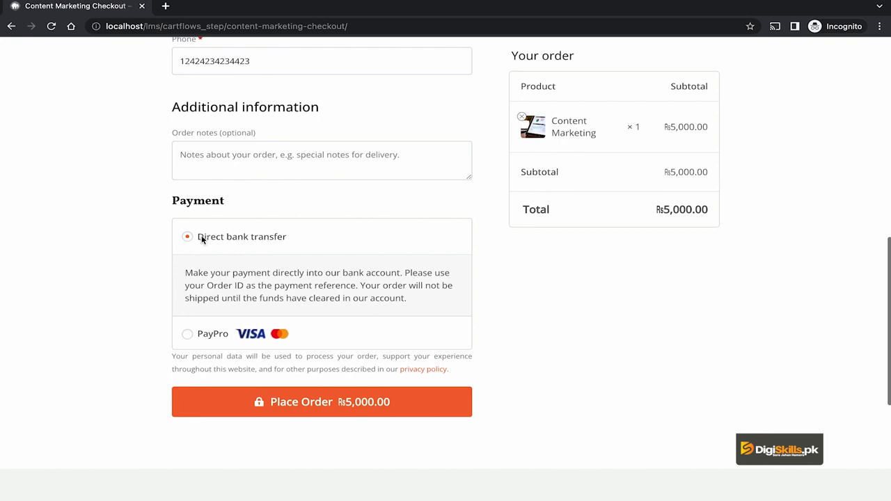
{"action": "left_click_drag", "start_coordinate": [197, 239], "coordinate": [297, 244]}
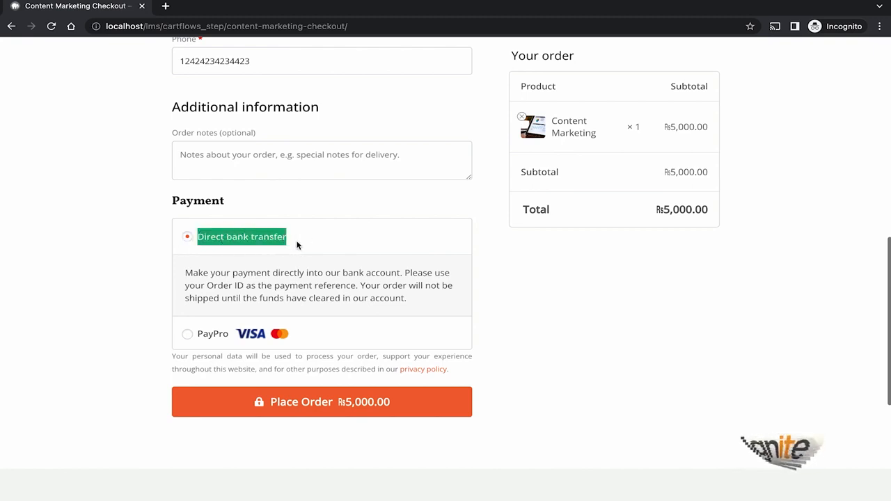
{"action": "left_click", "coordinate": [312, 243]}
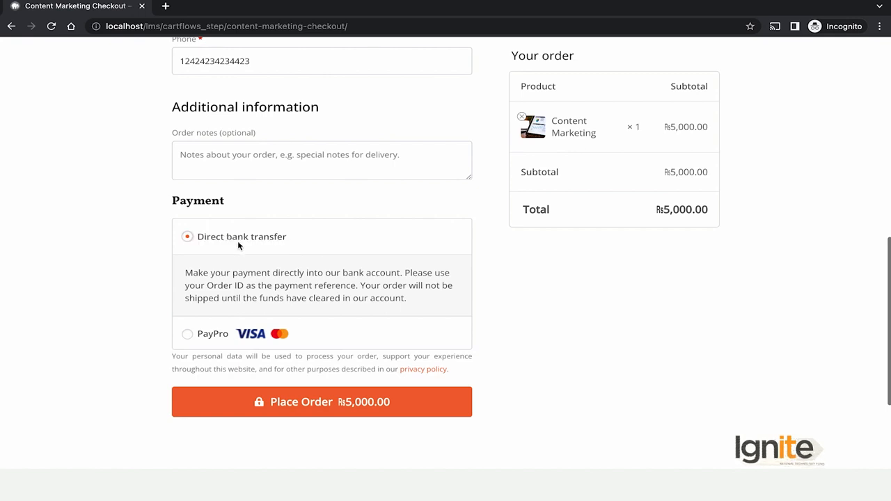
{"action": "scroll", "coordinate": [285, 260], "scroll_direction": "down", "scroll_amount": 1}
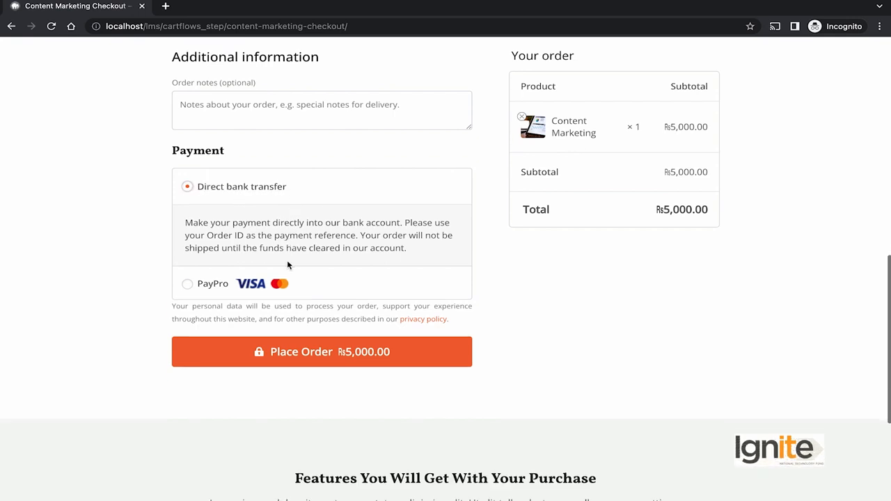
{"action": "left_click", "coordinate": [188, 282]}
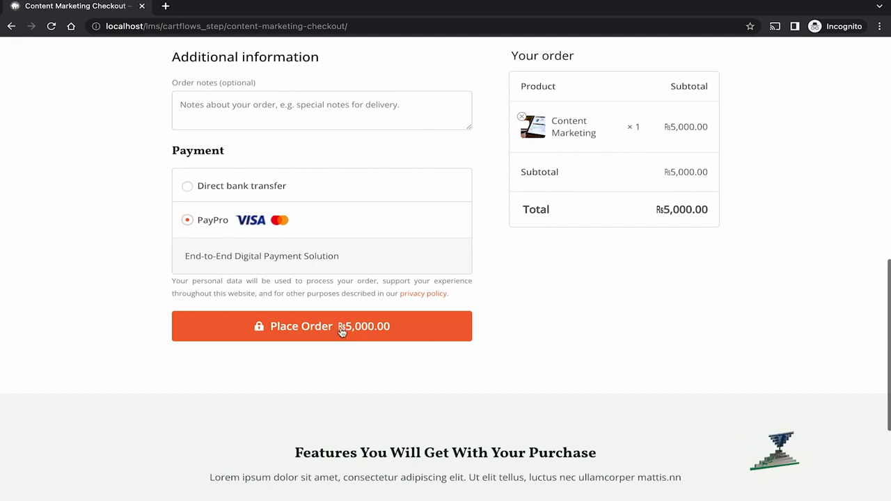
Step: Place the ₨5,000.00 order and pay by card with expiry 03/25, the cardholder's name and security code
{"action": "left_click", "coordinate": [340, 331]}
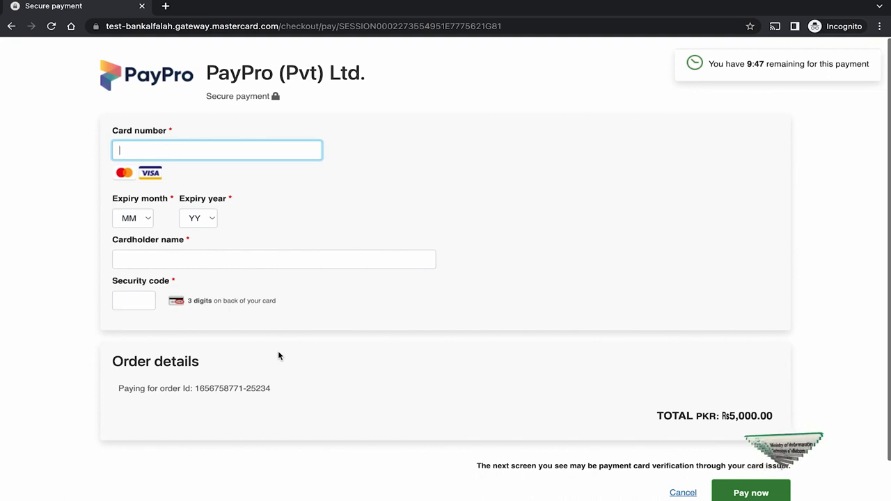
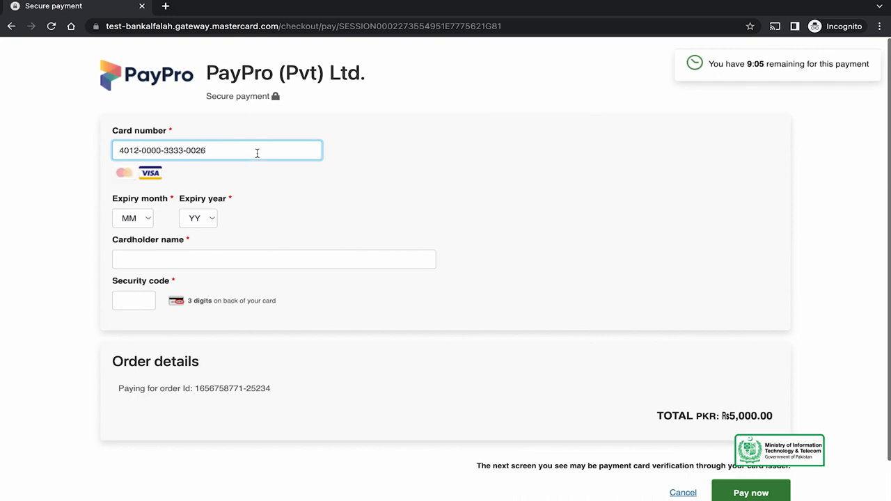
{"action": "left_click", "coordinate": [140, 219]}
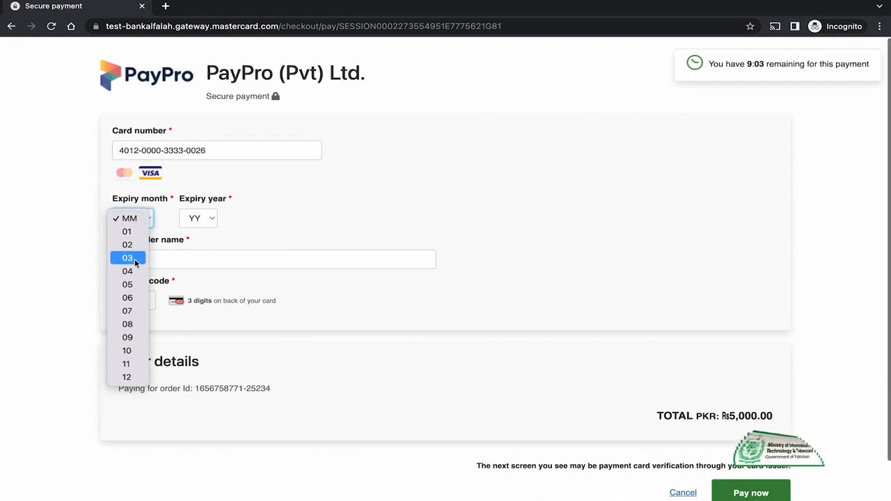
{"action": "left_click", "coordinate": [134, 258]}
{"action": "left_click", "coordinate": [196, 219]}
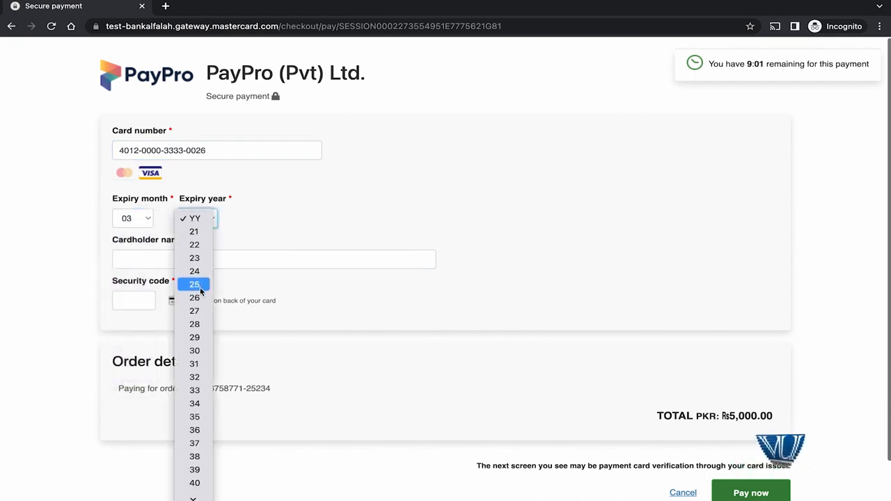
{"action": "left_click", "coordinate": [289, 167]}
{"action": "left_click", "coordinate": [175, 264]}
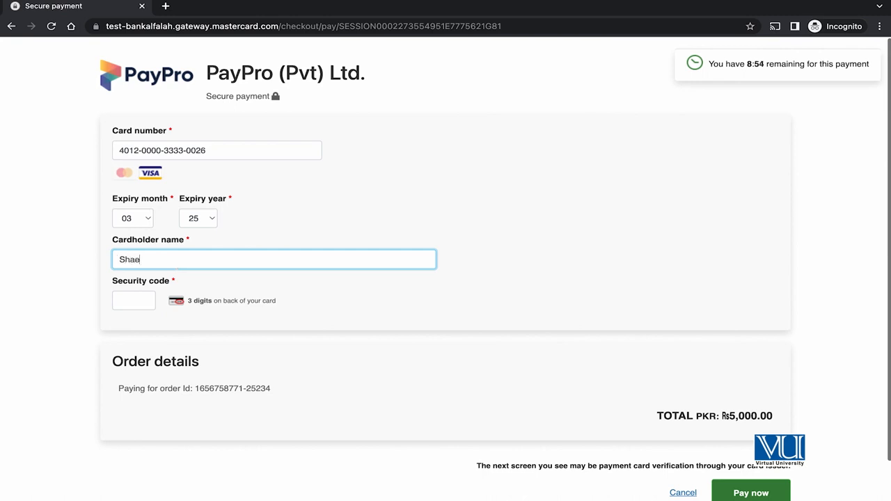
{"action": "key", "text": "Tab"}
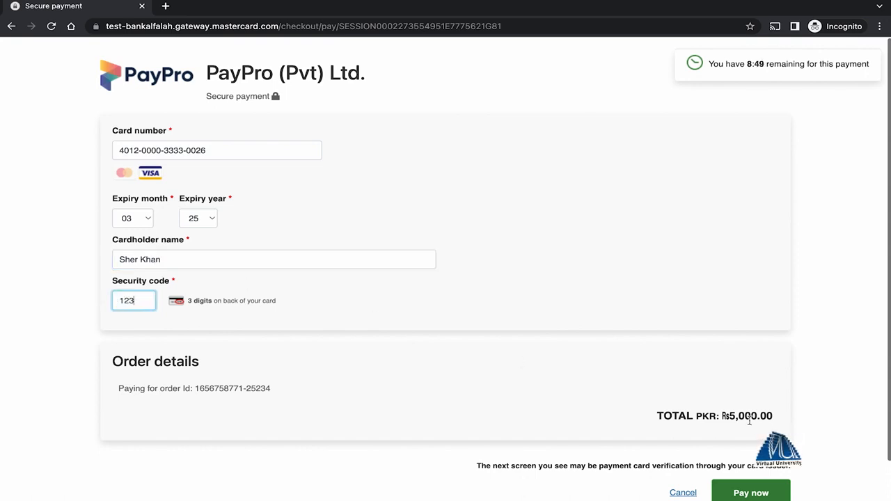
{"action": "left_click", "coordinate": [763, 492]}
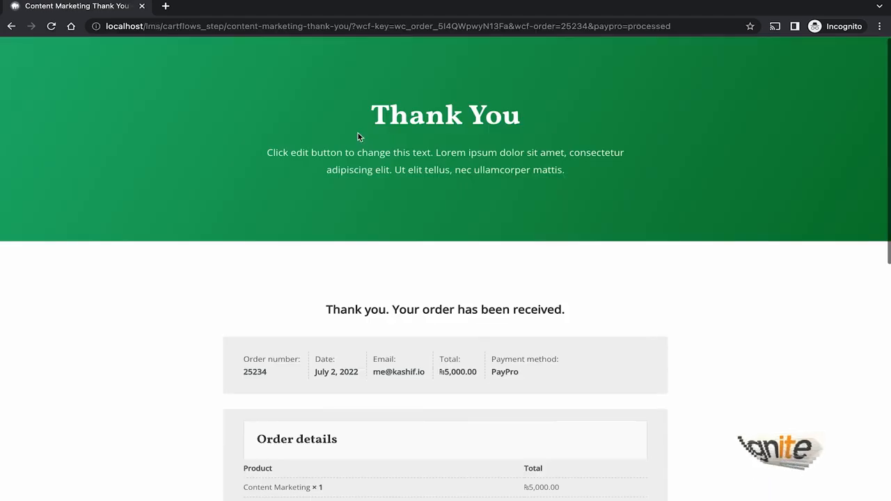
Step: Review the Thank You page's order details, PayPro payment method and billing address
{"action": "scroll", "coordinate": [443, 195], "scroll_direction": "down", "scroll_amount": 2}
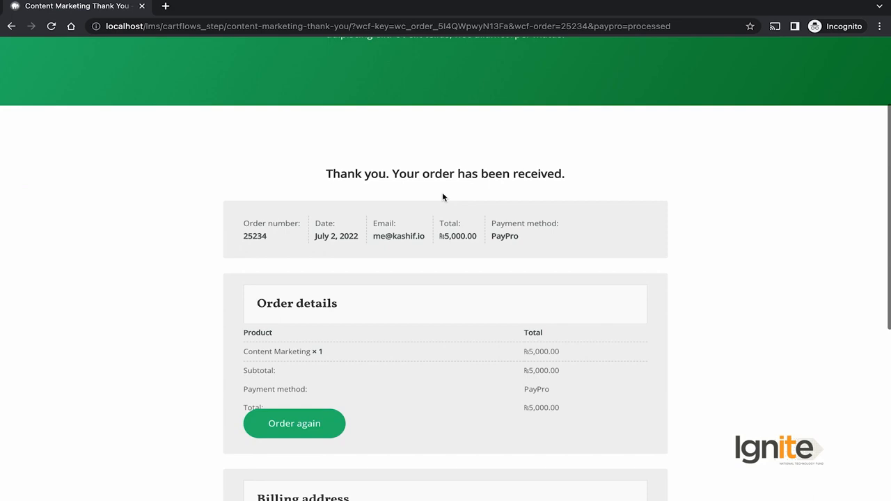
{"action": "scroll", "coordinate": [453, 304], "scroll_direction": "down", "scroll_amount": 2}
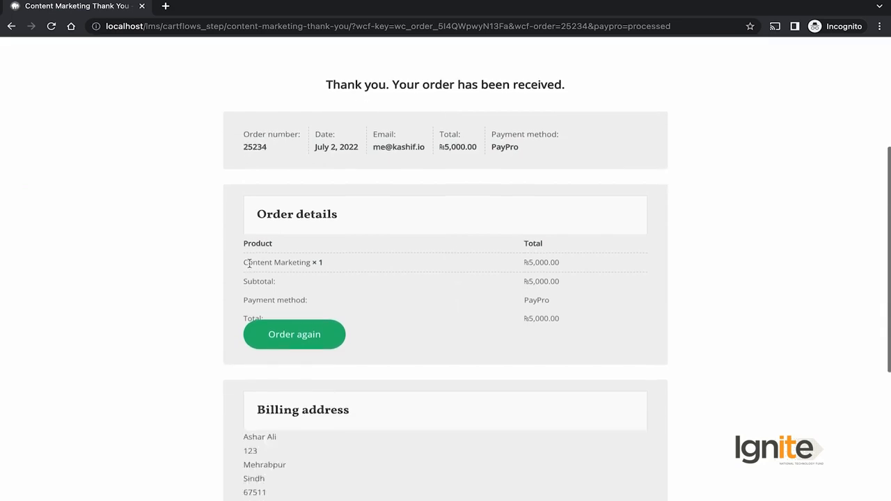
{"action": "scroll", "coordinate": [446, 257], "scroll_direction": "down", "scroll_amount": 4}
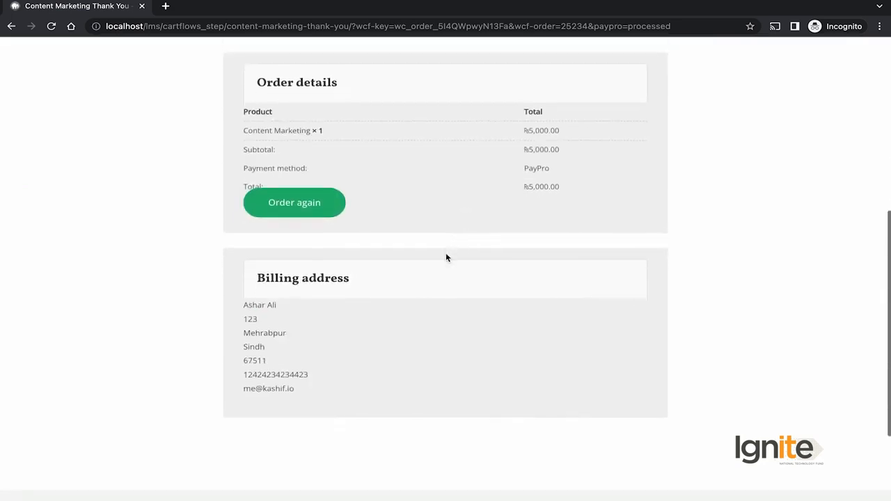
{"action": "scroll", "coordinate": [446, 257], "scroll_direction": "up", "scroll_amount": 6}
{"action": "scroll", "coordinate": [446, 253], "scroll_direction": "up", "scroll_amount": 2}
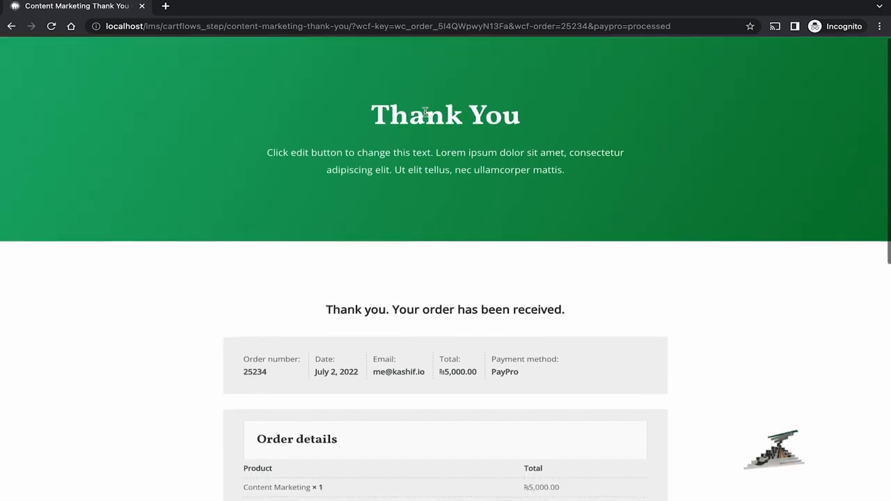
{"action": "left_click_drag", "start_coordinate": [162, 28], "coordinate": [335, 157]}
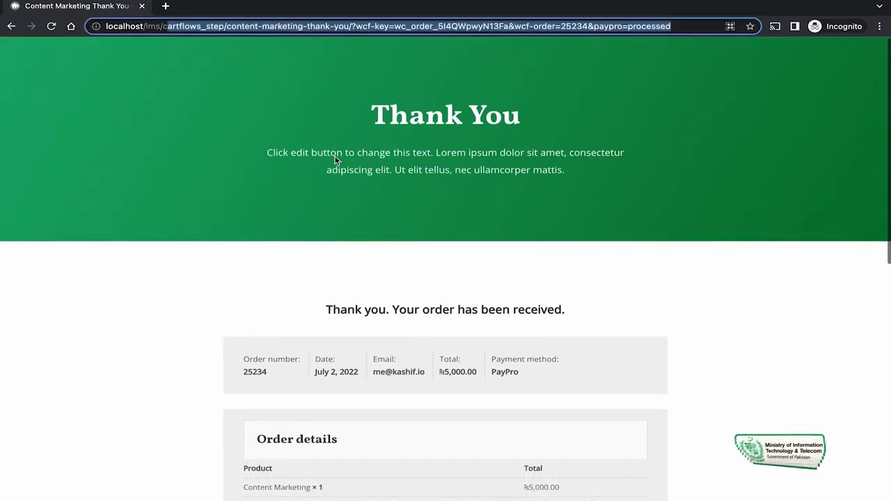
Step: Load localhost/lms/, check Your Courses, and open All Courses showing all three courses Enrolled
{"action": "key", "text": "BackSpace"}
{"action": "key", "text": "Return"}
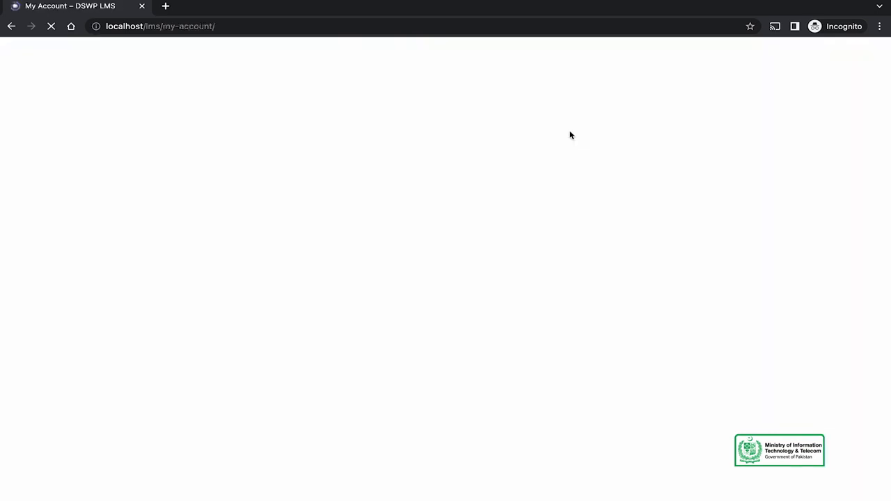
{"action": "scroll", "coordinate": [614, 233], "scroll_direction": "down", "scroll_amount": 2}
{"action": "scroll", "coordinate": [614, 233], "scroll_direction": "down", "scroll_amount": 2}
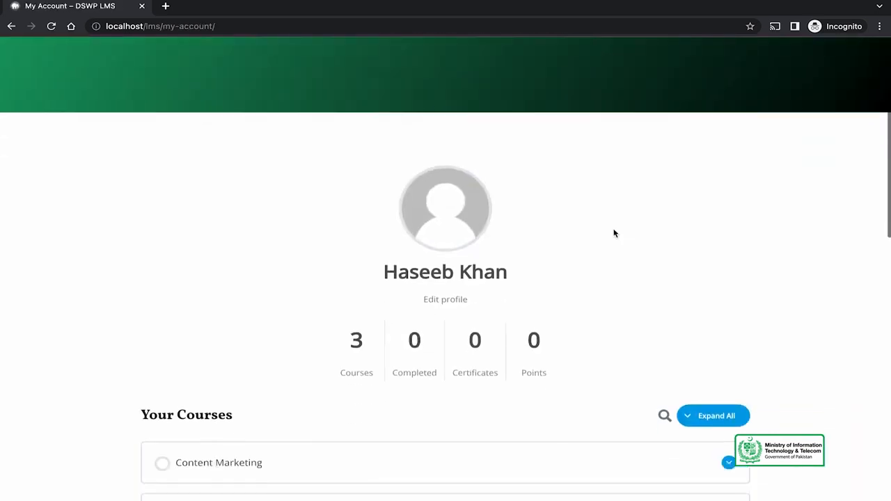
{"action": "scroll", "coordinate": [613, 233], "scroll_direction": "down", "scroll_amount": 2}
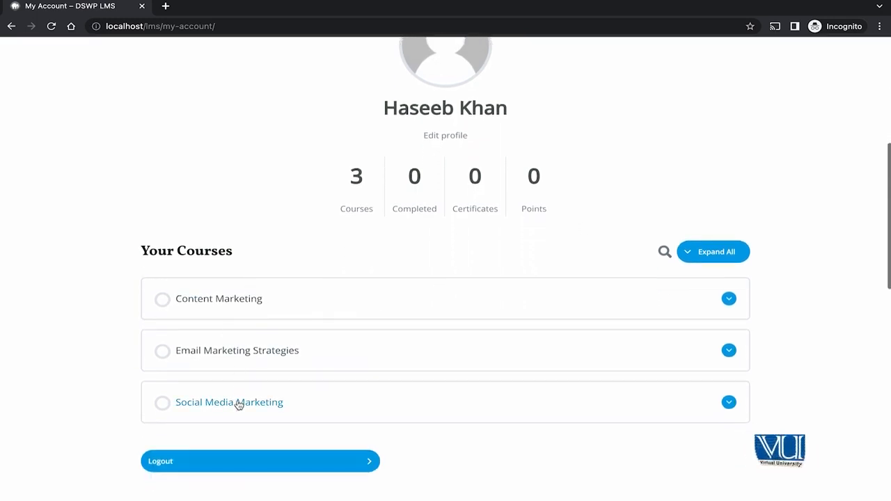
{"action": "scroll", "coordinate": [261, 324], "scroll_direction": "up", "scroll_amount": 6}
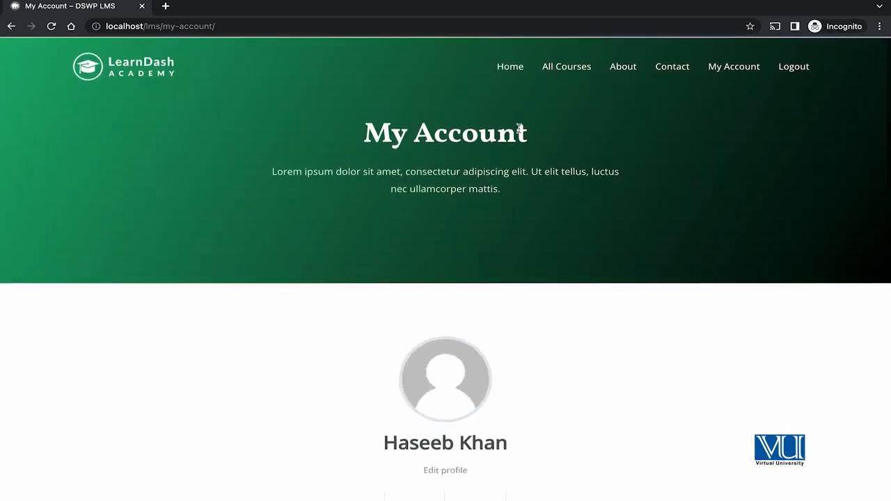
{"action": "left_click", "coordinate": [575, 65]}
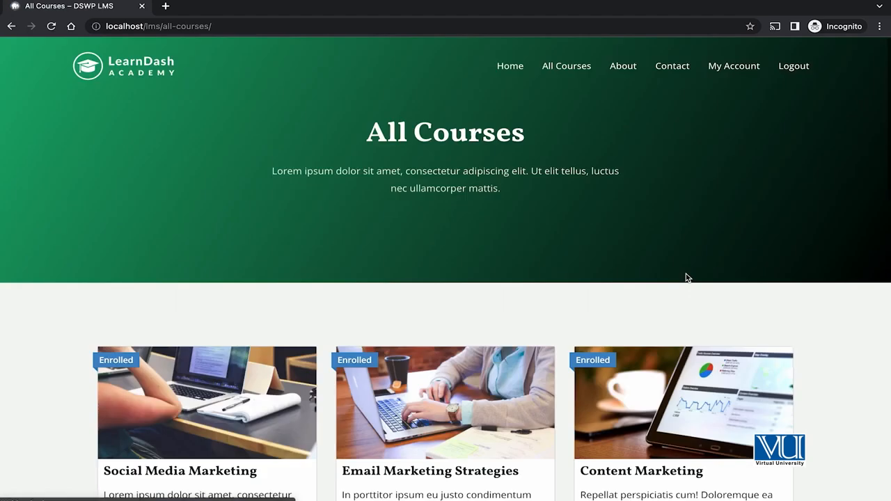
{"action": "scroll", "coordinate": [686, 278], "scroll_direction": "down", "scroll_amount": 3}
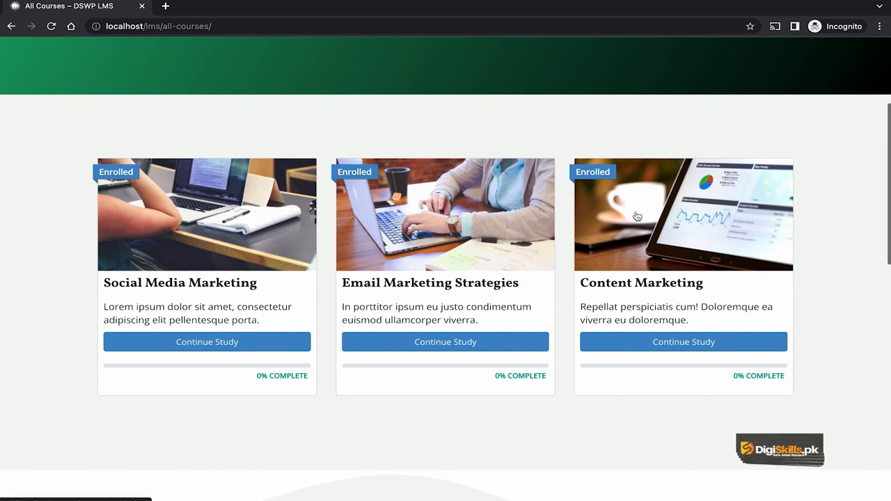
{"action": "scroll", "coordinate": [342, 167], "scroll_direction": "up", "scroll_amount": 3}
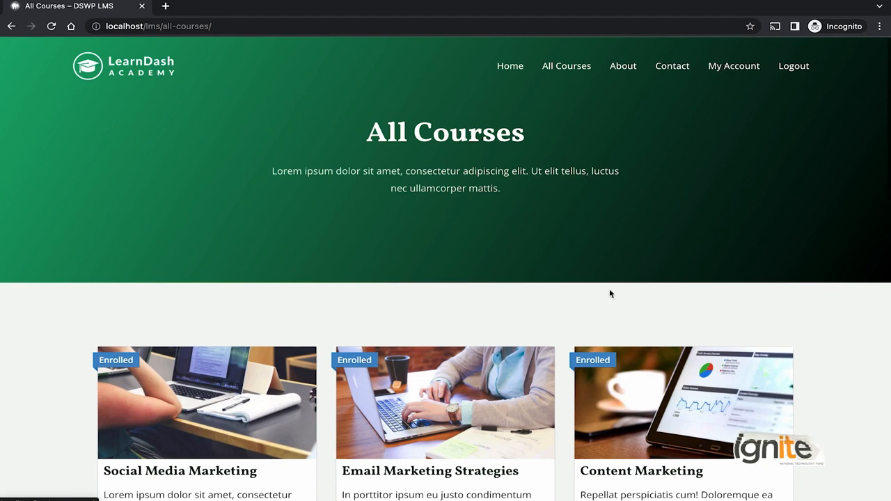
{"action": "left_click", "coordinate": [739, 68]}
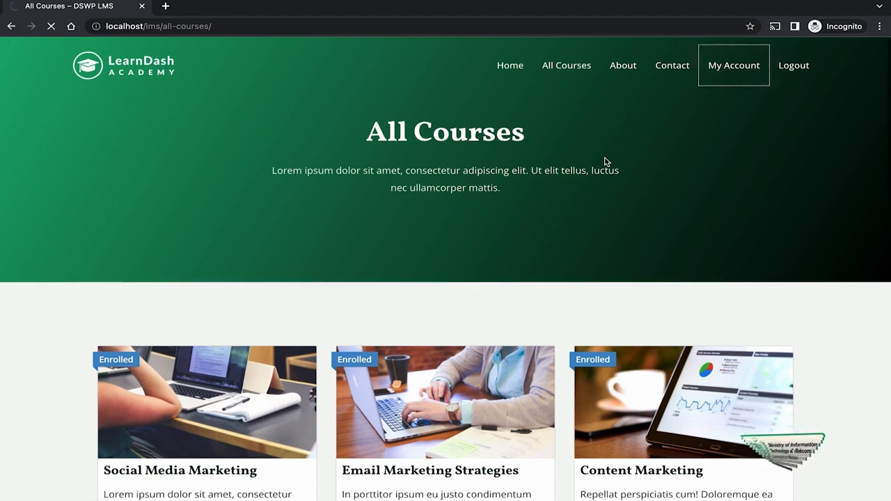
Step: Scroll through the enrolled course list and log the student out
{"action": "scroll", "coordinate": [604, 162], "scroll_direction": "down", "scroll_amount": 2}
{"action": "scroll", "coordinate": [524, 204], "scroll_direction": "down", "scroll_amount": 1}
{"action": "scroll", "coordinate": [523, 204], "scroll_direction": "down", "scroll_amount": 1}
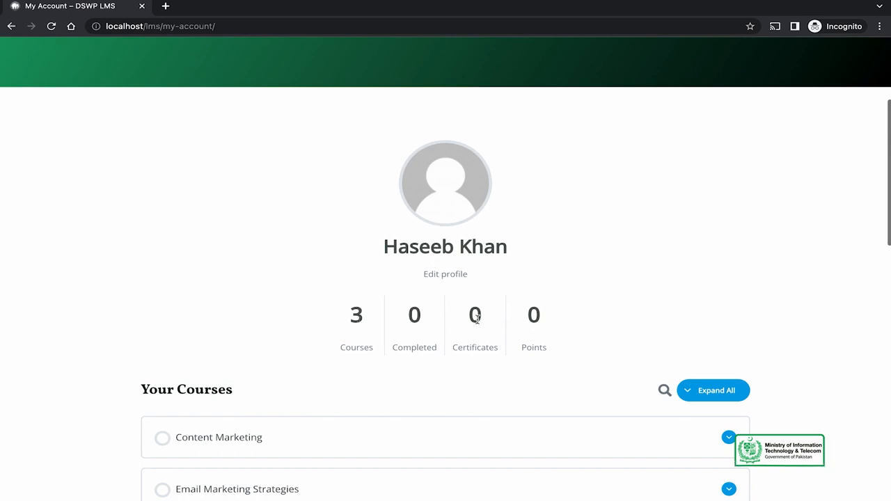
{"action": "scroll", "coordinate": [539, 327], "scroll_direction": "down", "scroll_amount": 2}
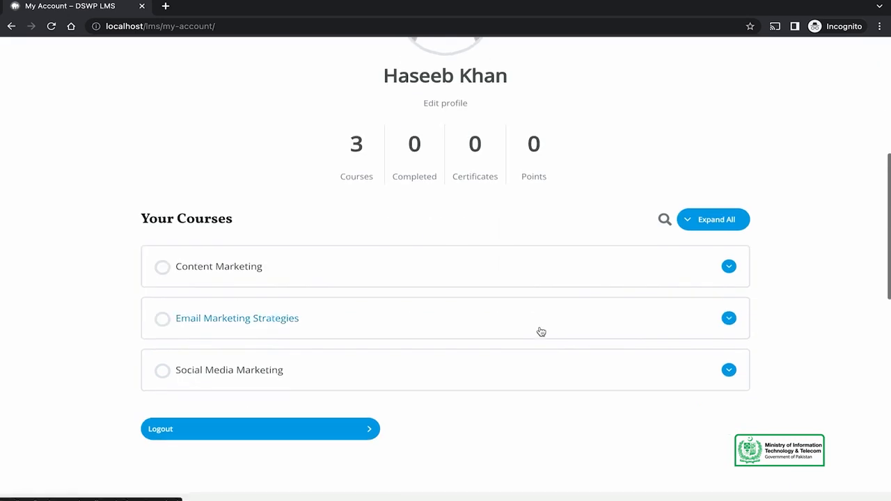
{"action": "scroll", "coordinate": [534, 421], "scroll_direction": "up", "scroll_amount": 5}
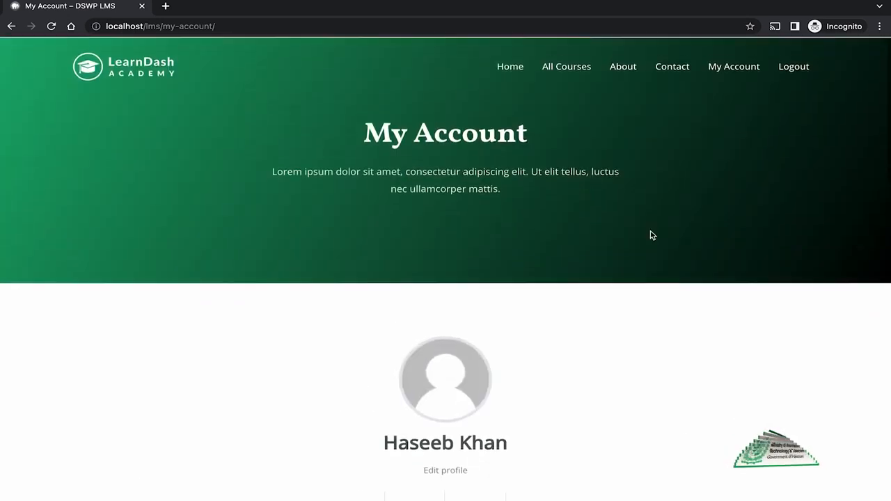
{"action": "left_click", "coordinate": [794, 66]}
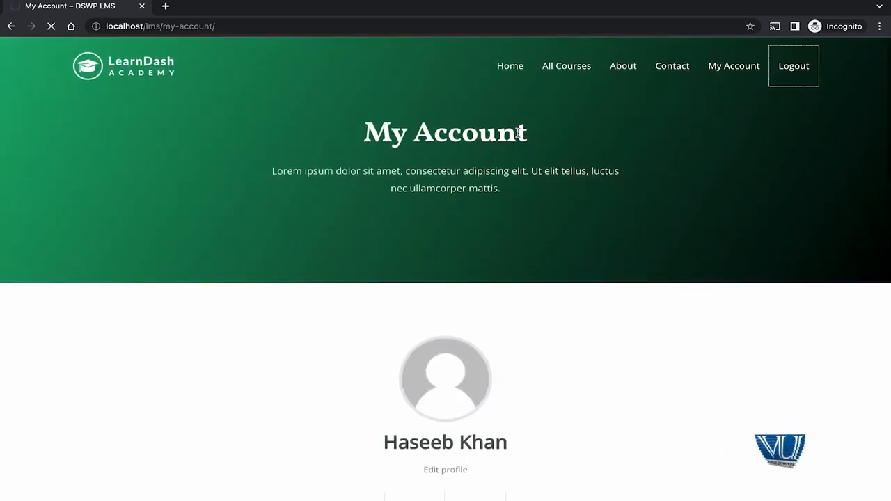
Step: Open the Login/Register popup, then bring the logged-in admin window forward
{"action": "left_click", "coordinate": [799, 70]}
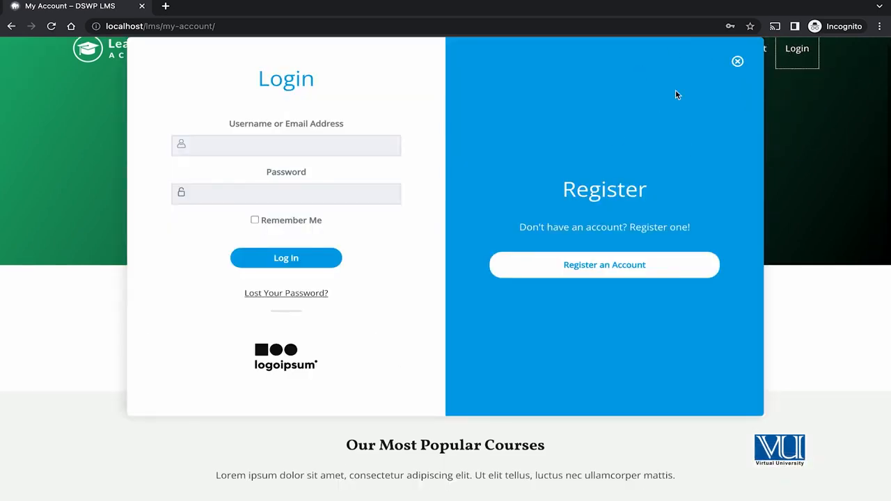
{"action": "scroll", "coordinate": [411, 283], "scroll_direction": "up", "scroll_amount": 1}
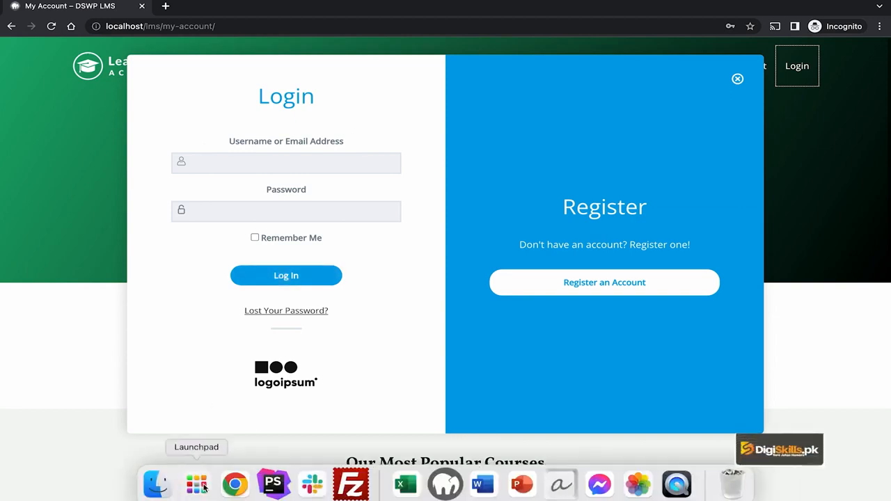
{"action": "left_click", "coordinate": [234, 483]}
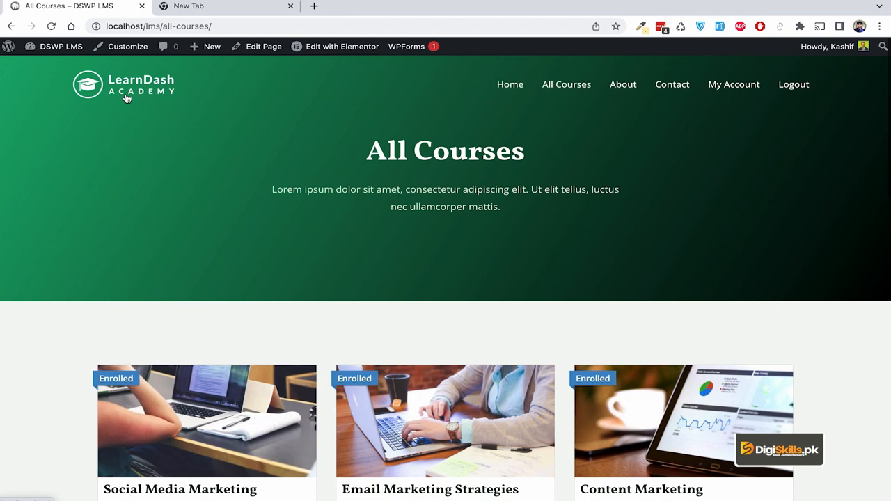
Step: Go to the WordPress Dashboard and open the LearnDash General settings
{"action": "mouse_move", "coordinate": [44, 49]}
{"action": "left_click", "coordinate": [58, 68]}
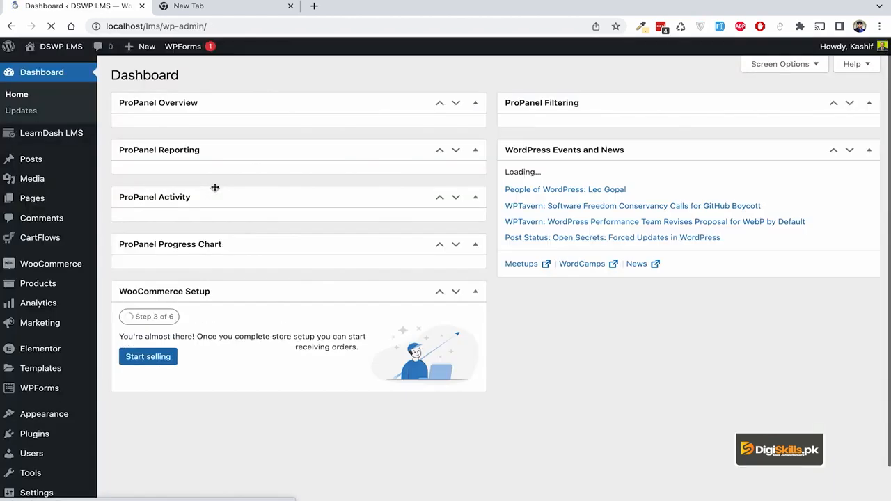
{"action": "mouse_move", "coordinate": [59, 140]}
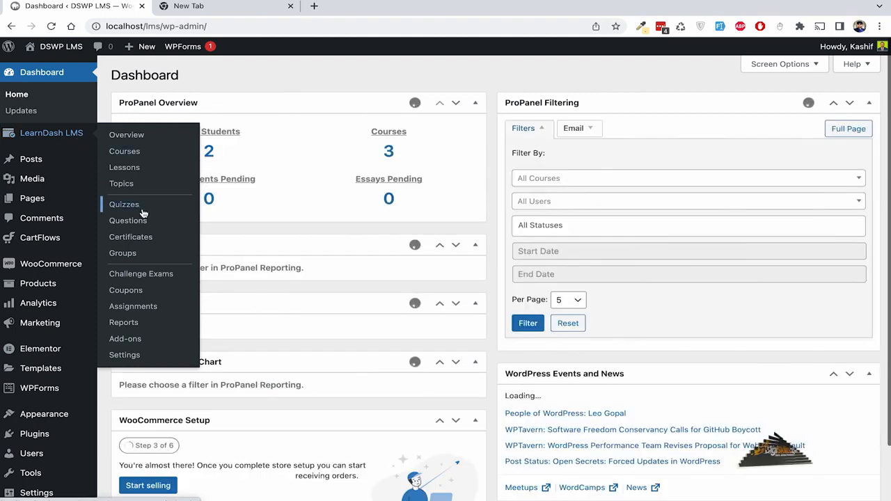
{"action": "left_click", "coordinate": [127, 356]}
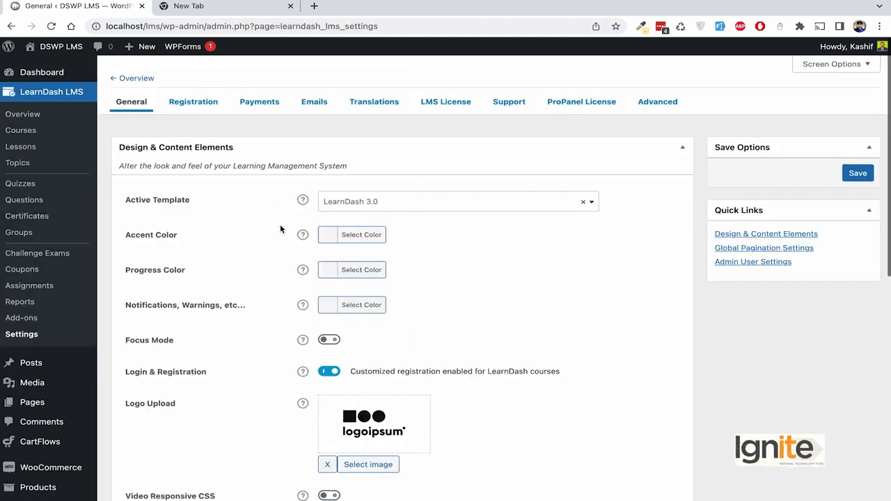
{"action": "scroll", "coordinate": [280, 228], "scroll_direction": "down", "scroll_amount": 2}
{"action": "scroll", "coordinate": [281, 230], "scroll_direction": "up", "scroll_amount": 1}
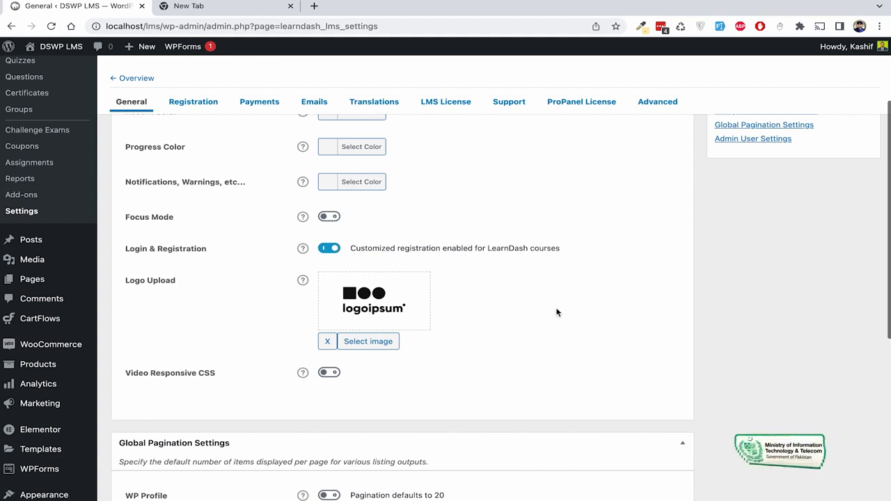
Step: Choose the blue LearnDash Academy logo as the login logo
{"action": "left_click", "coordinate": [368, 341]}
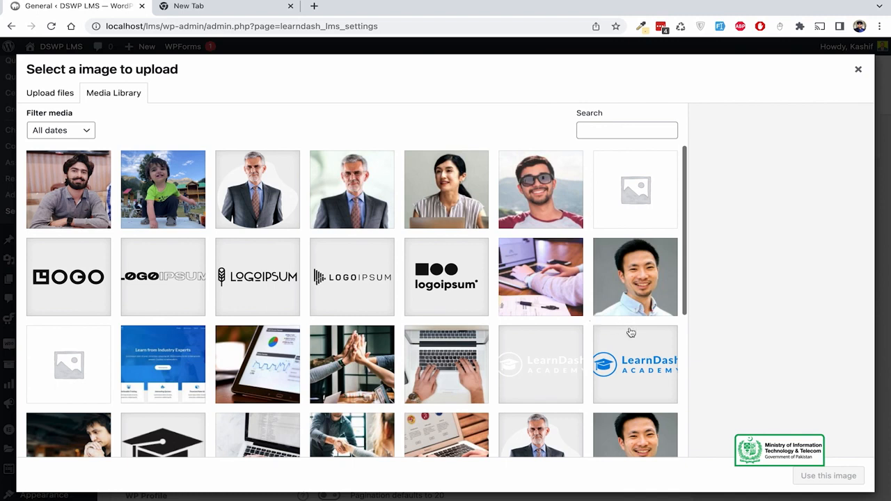
{"action": "left_click", "coordinate": [640, 369]}
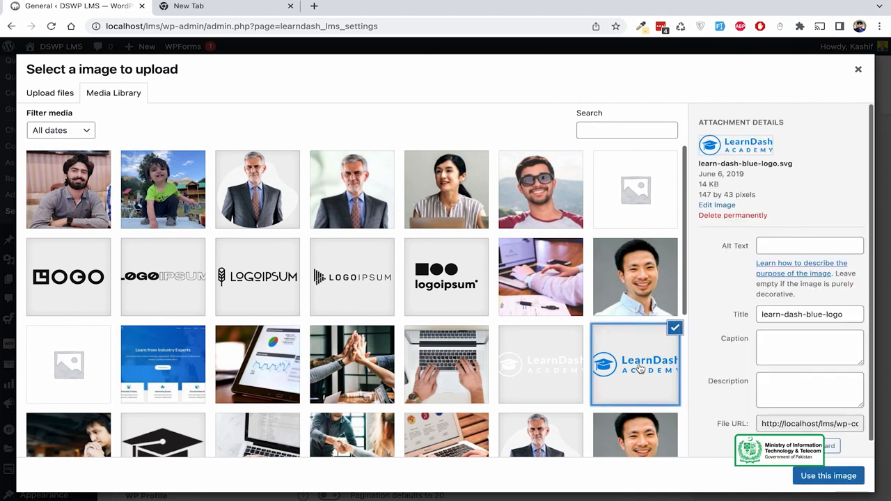
{"action": "left_click", "coordinate": [829, 475]}
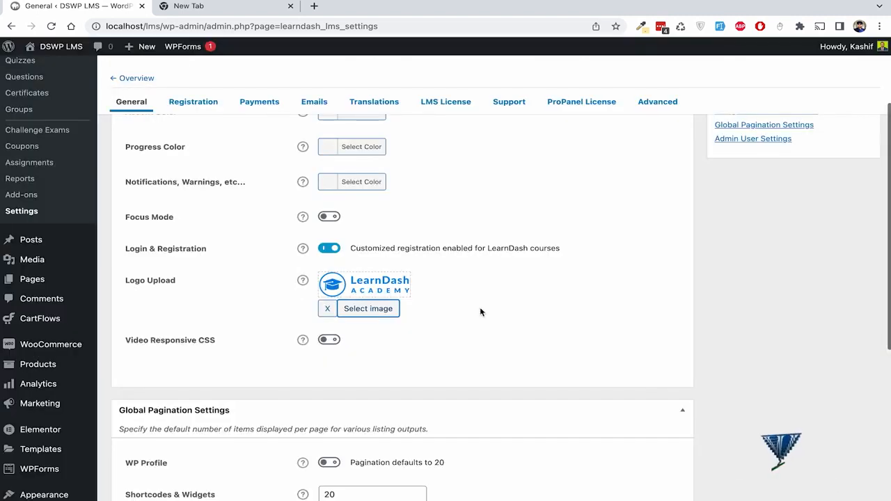
{"action": "scroll", "coordinate": [479, 309], "scroll_direction": "down", "scroll_amount": 2}
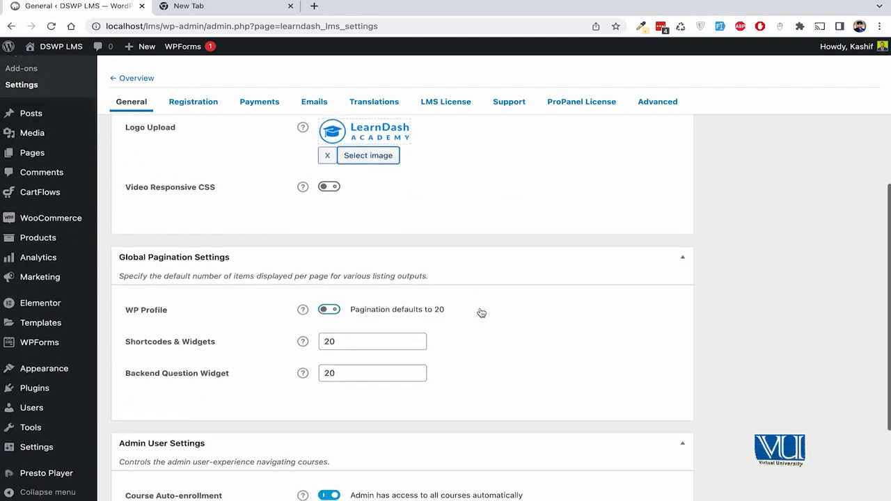
{"action": "scroll", "coordinate": [480, 310], "scroll_direction": "up", "scroll_amount": 1}
{"action": "scroll", "coordinate": [448, 254], "scroll_direction": "down", "scroll_amount": 2}
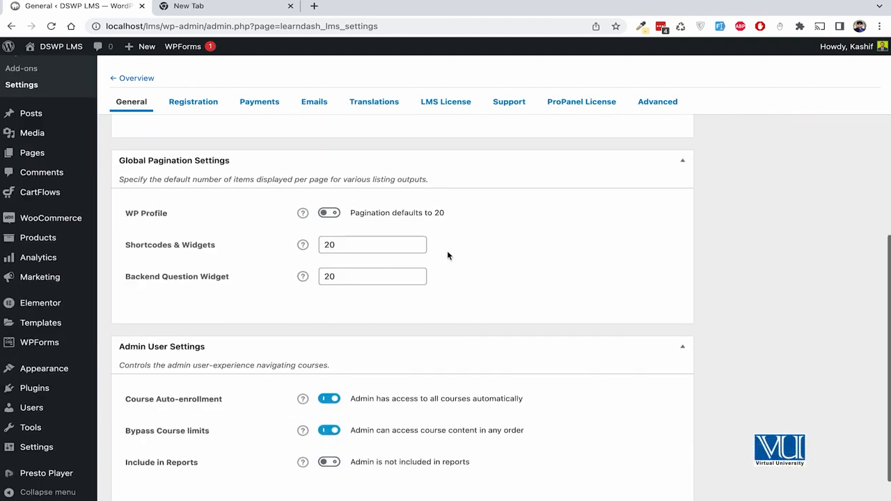
{"action": "scroll", "coordinate": [447, 256], "scroll_direction": "down", "scroll_amount": 1}
{"action": "scroll", "coordinate": [448, 256], "scroll_direction": "up", "scroll_amount": 7}
Step: Save the LearnDash General settings
{"action": "left_click", "coordinate": [861, 174]}
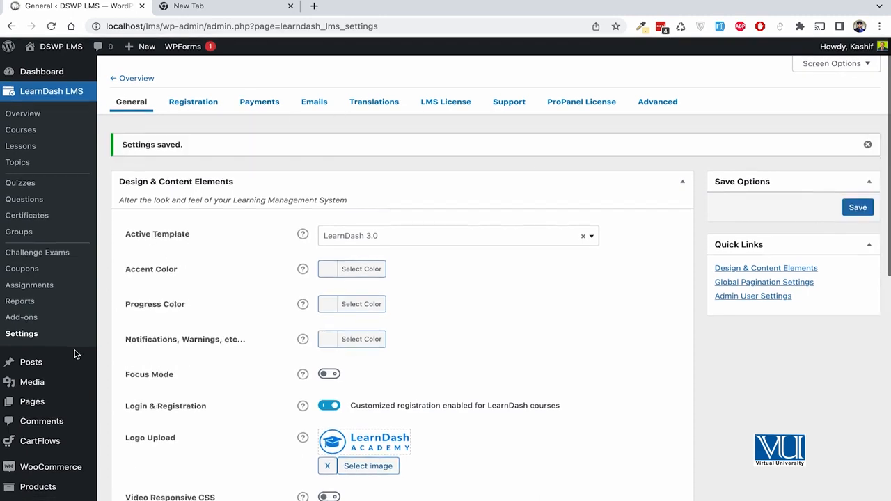
{"action": "scroll", "coordinate": [74, 356], "scroll_direction": "down", "scroll_amount": 3}
{"action": "scroll", "coordinate": [59, 293], "scroll_direction": "down", "scroll_amount": 1}
Step: Open Appearance > Menus and expand the Login custom link's settings
{"action": "mouse_move", "coordinate": [56, 376]}
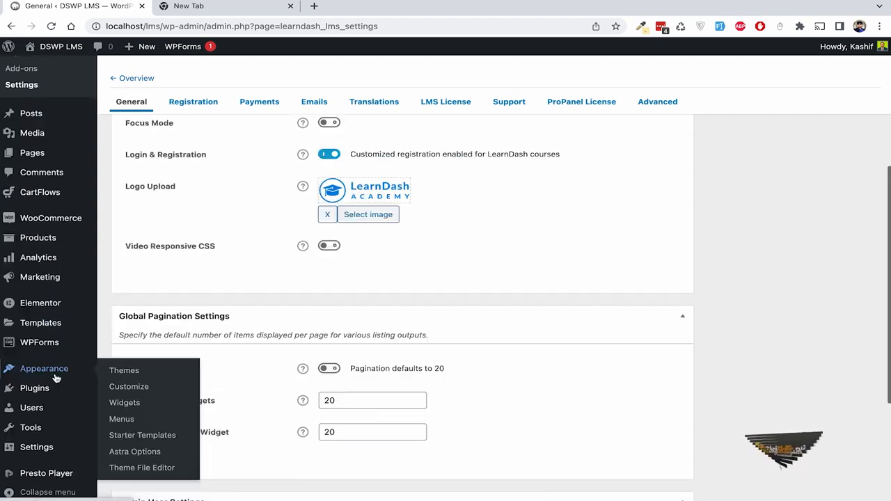
{"action": "left_click", "coordinate": [123, 420]}
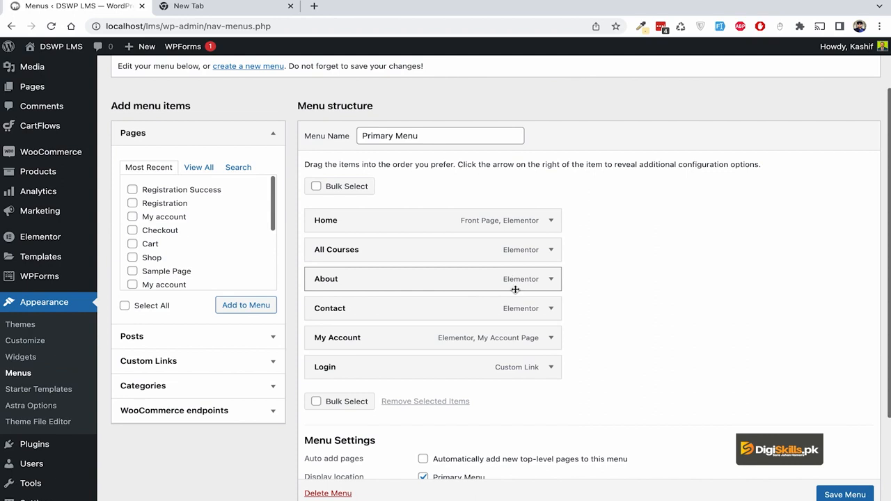
{"action": "left_click", "coordinate": [179, 360]}
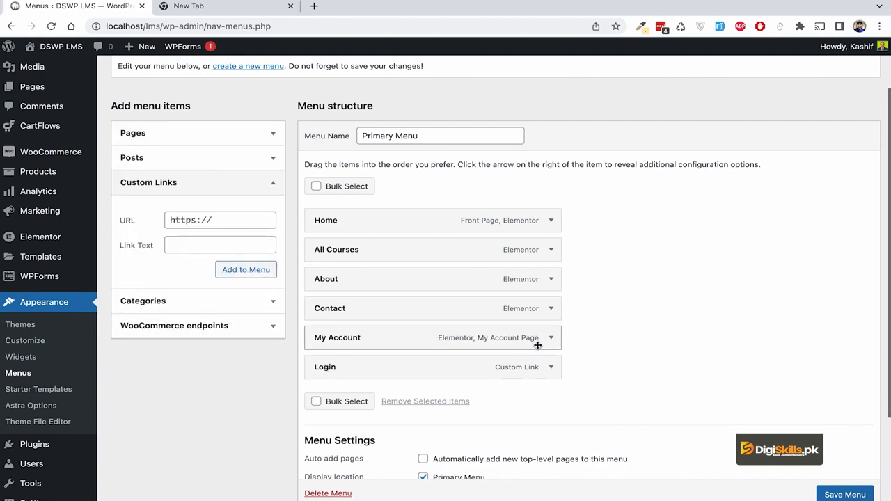
{"action": "left_click", "coordinate": [552, 368]}
Step: Inspect the Login item's #login URL and its navigation label
{"action": "scroll", "coordinate": [405, 352], "scroll_direction": "down", "scroll_amount": 2}
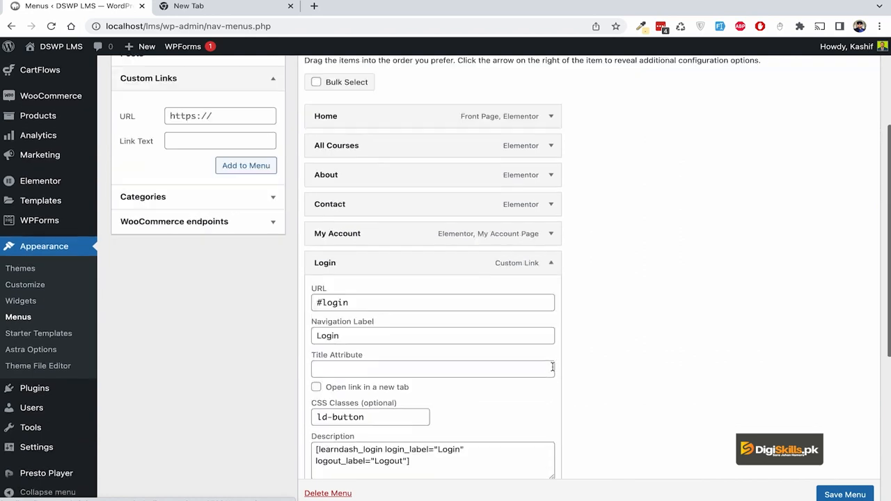
{"action": "scroll", "coordinate": [405, 352], "scroll_direction": "down", "scroll_amount": 1}
{"action": "left_click_drag", "start_coordinate": [348, 207], "coordinate": [295, 206]}
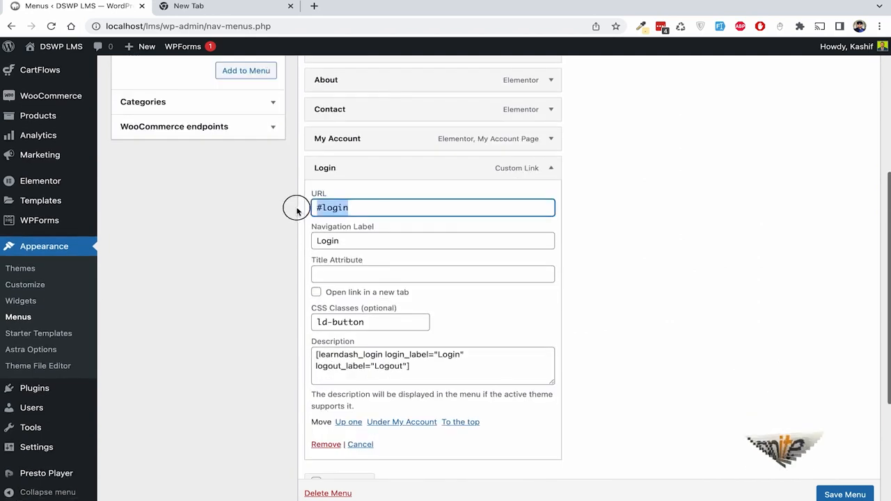
{"action": "left_click", "coordinate": [323, 207]}
{"action": "left_click", "coordinate": [356, 205]}
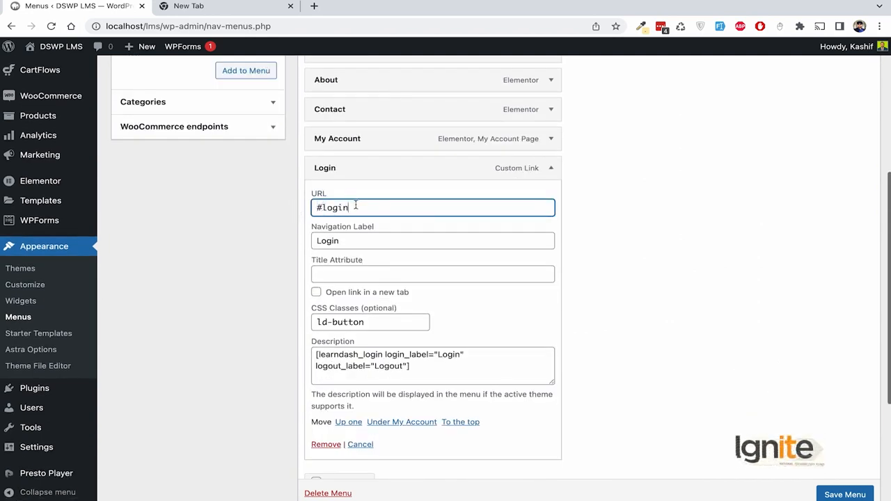
{"action": "left_click", "coordinate": [373, 243]}
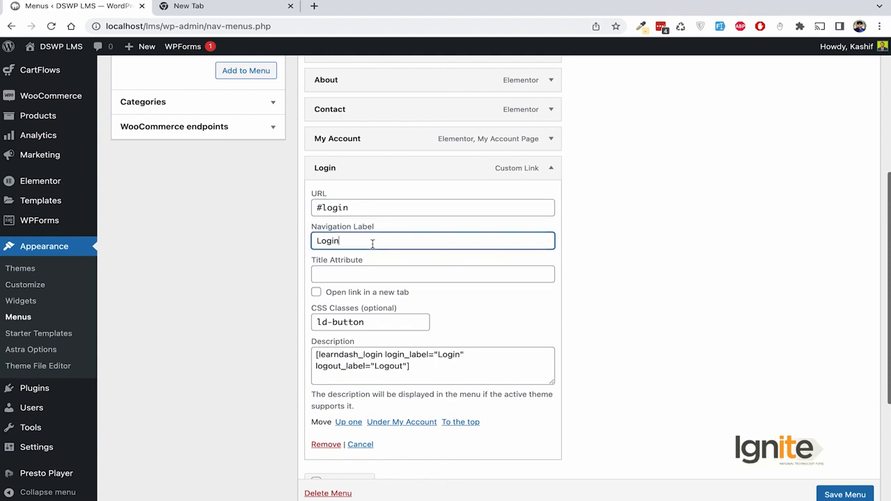
{"action": "scroll", "coordinate": [373, 243], "scroll_direction": "down", "scroll_amount": 1}
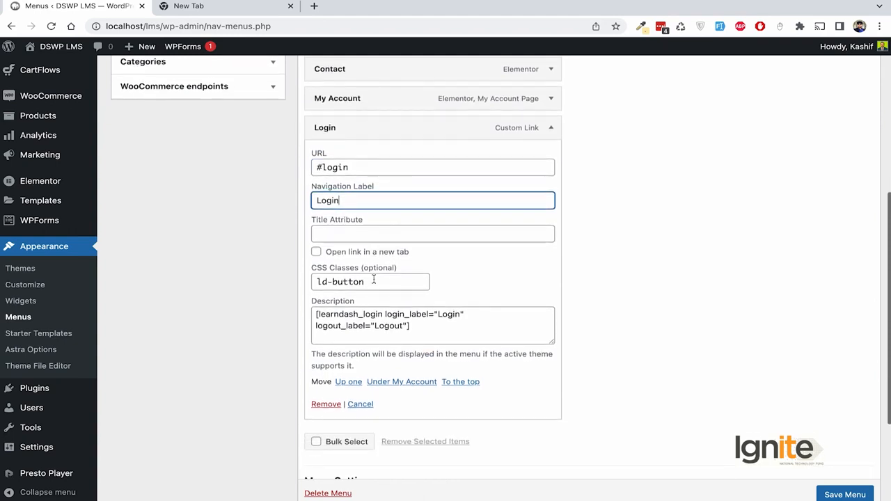
Step: Toggle the menu editor's display options and examine the ld-button CSS class
{"action": "left_click", "coordinate": [380, 280]}
{"action": "scroll", "coordinate": [451, 264], "scroll_direction": "up", "scroll_amount": 5}
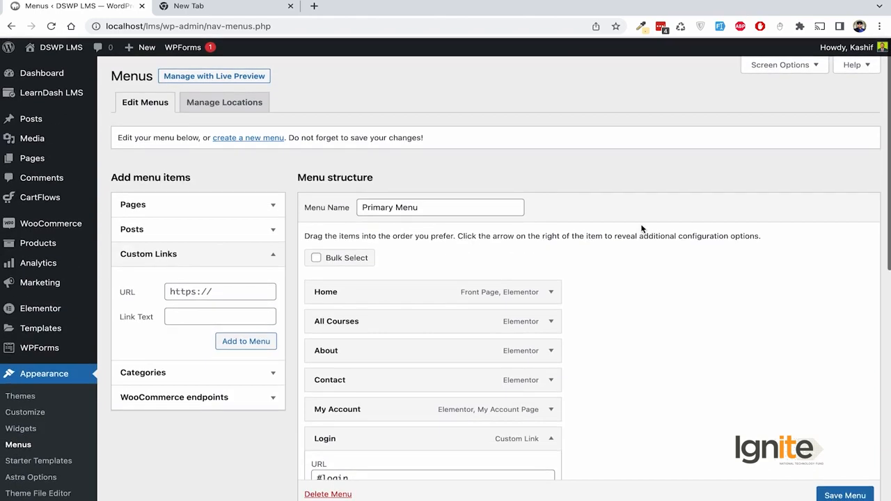
{"action": "left_click", "coordinate": [772, 64]}
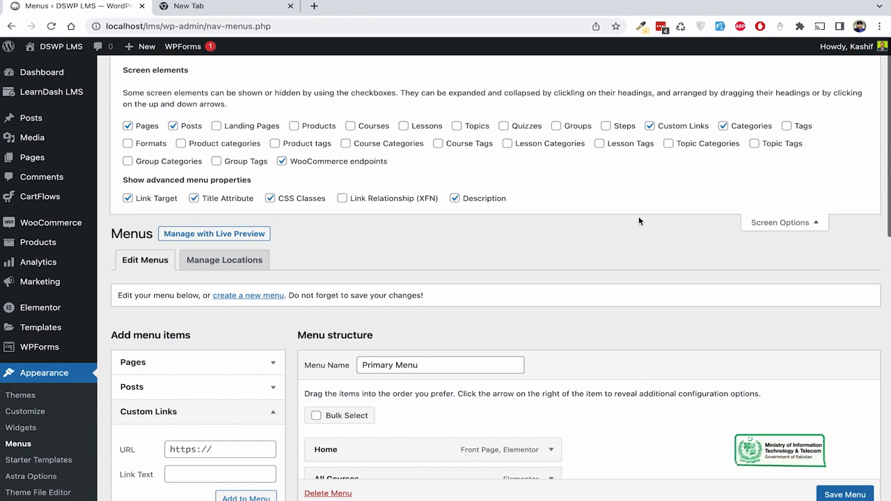
{"action": "left_click", "coordinate": [768, 222]}
{"action": "scroll", "coordinate": [535, 223], "scroll_direction": "down", "scroll_amount": 1}
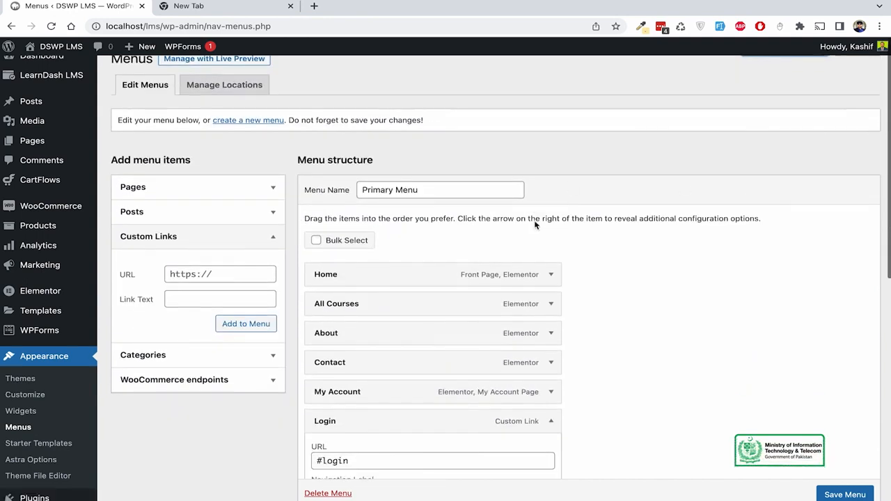
{"action": "scroll", "coordinate": [535, 221], "scroll_direction": "down", "scroll_amount": 3}
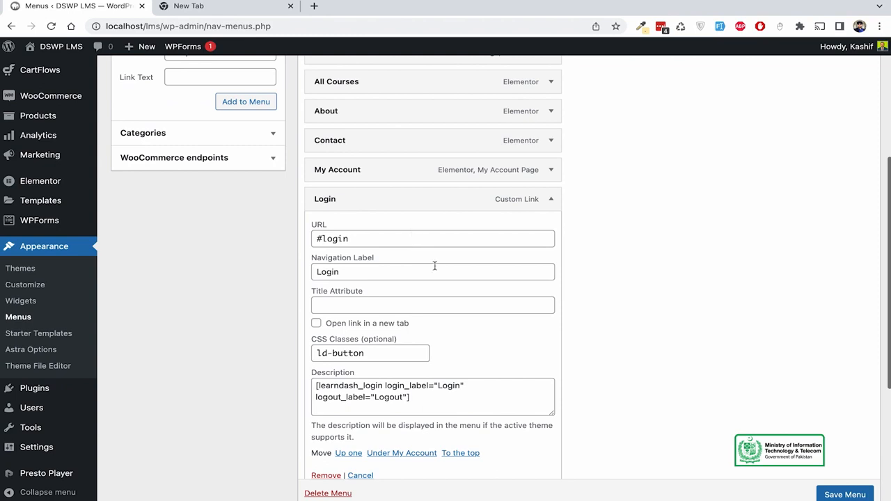
{"action": "scroll", "coordinate": [441, 277], "scroll_direction": "down", "scroll_amount": 1}
{"action": "left_click_drag", "start_coordinate": [372, 296], "coordinate": [319, 295]}
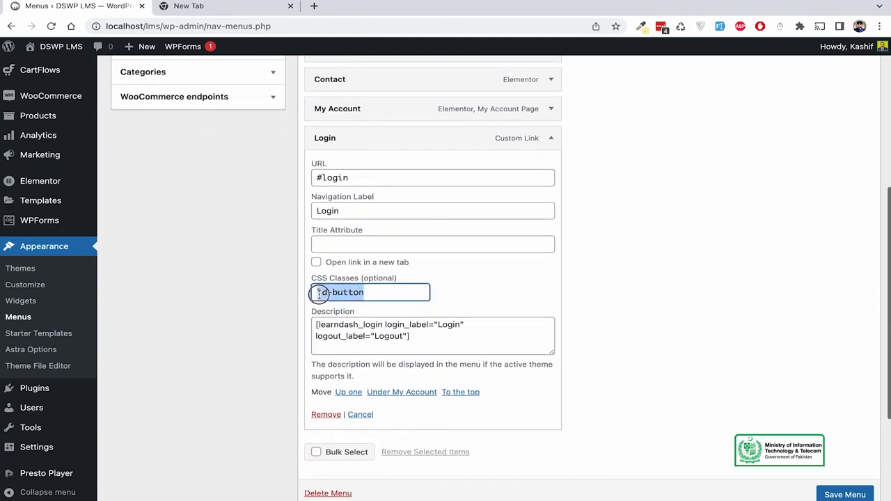
{"action": "left_click", "coordinate": [327, 292]}
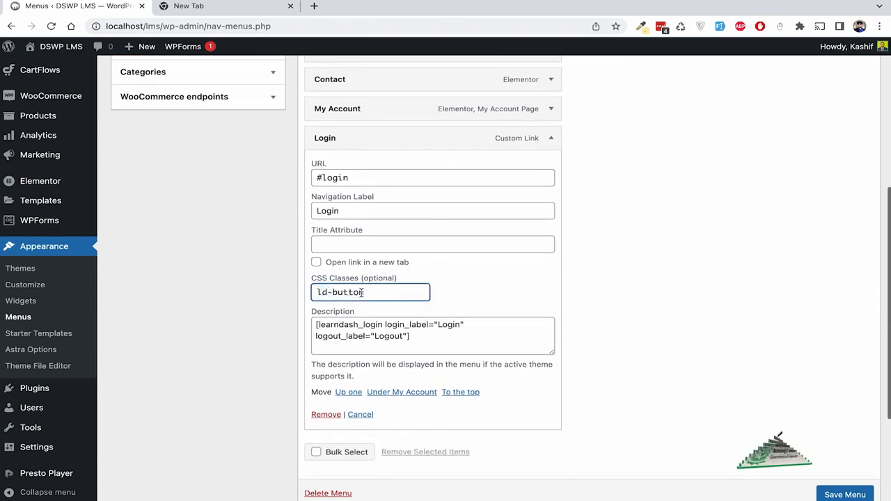
{"action": "double_click", "coordinate": [360, 292]}
{"action": "left_click", "coordinate": [394, 298]}
Step: Examine the learndash_login shortcode and its login_label value in the Description field
{"action": "scroll", "coordinate": [418, 306], "scroll_direction": "down", "scroll_amount": 1}
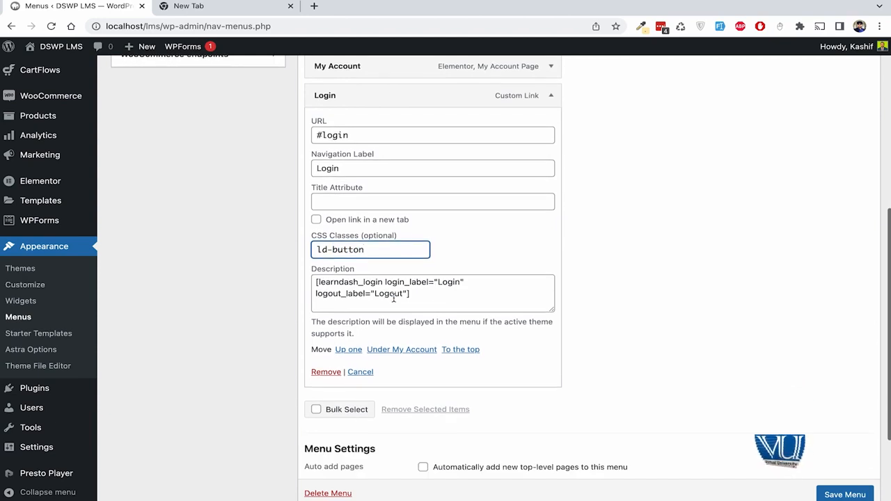
{"action": "left_click_drag", "start_coordinate": [444, 297], "coordinate": [306, 285]}
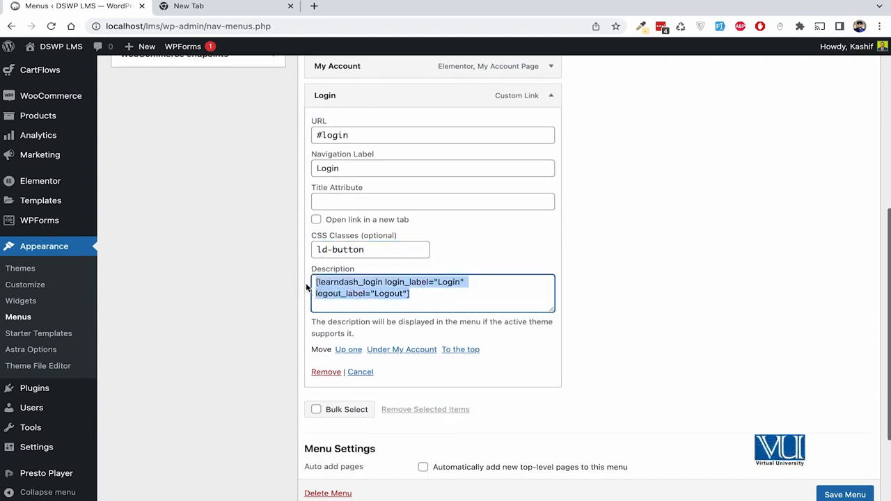
{"action": "left_click", "coordinate": [613, 290]}
{"action": "left_click", "coordinate": [444, 301]}
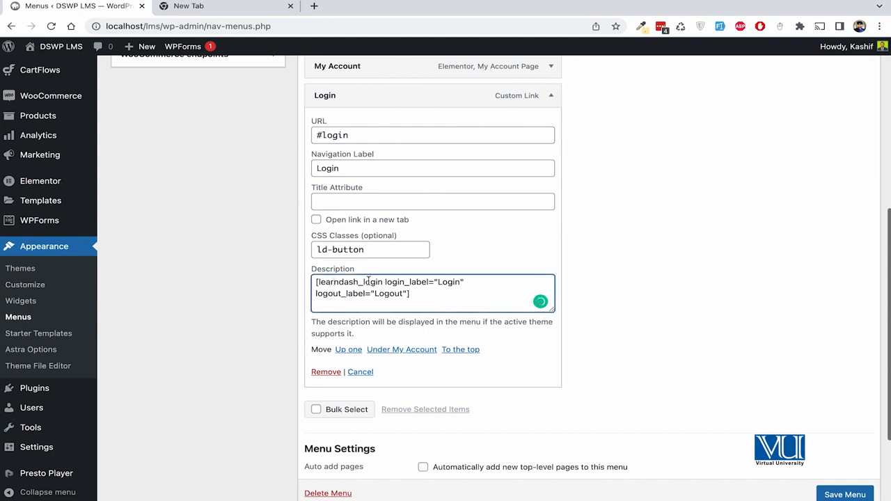
{"action": "left_click", "coordinate": [395, 281]}
{"action": "left_click_drag", "start_coordinate": [396, 282], "coordinate": [429, 279]}
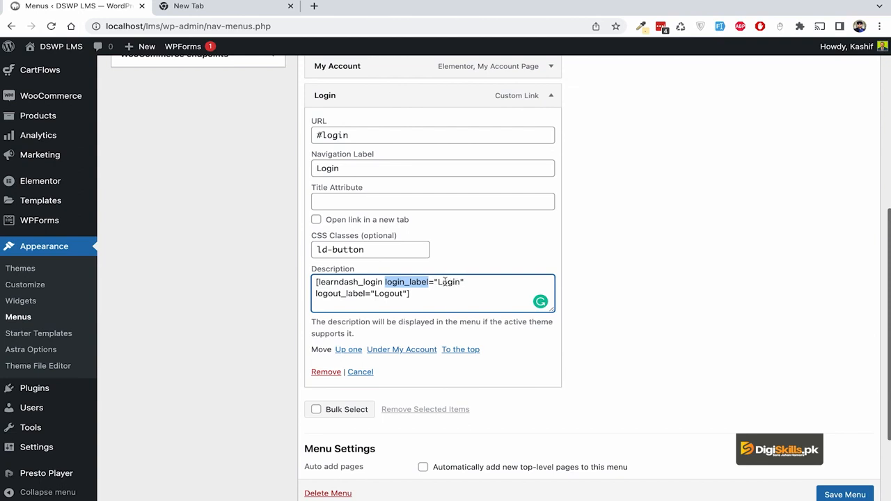
{"action": "double_click", "coordinate": [445, 282]}
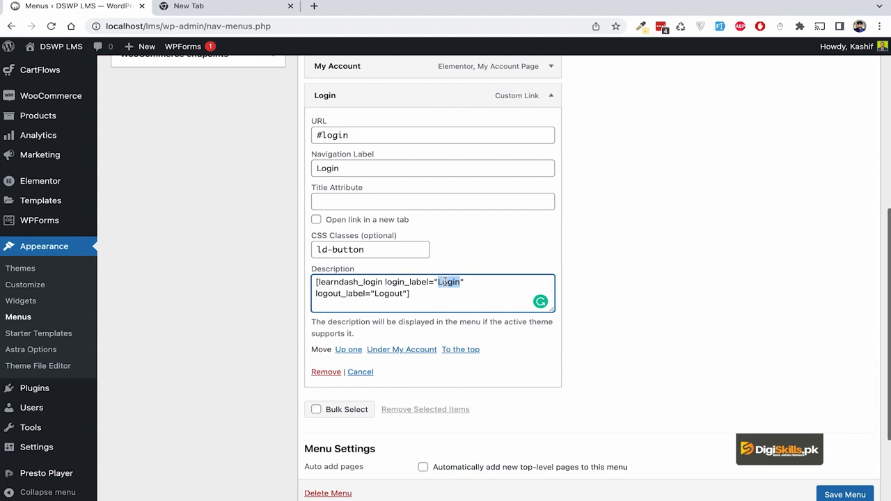
{"action": "left_click", "coordinate": [339, 294]}
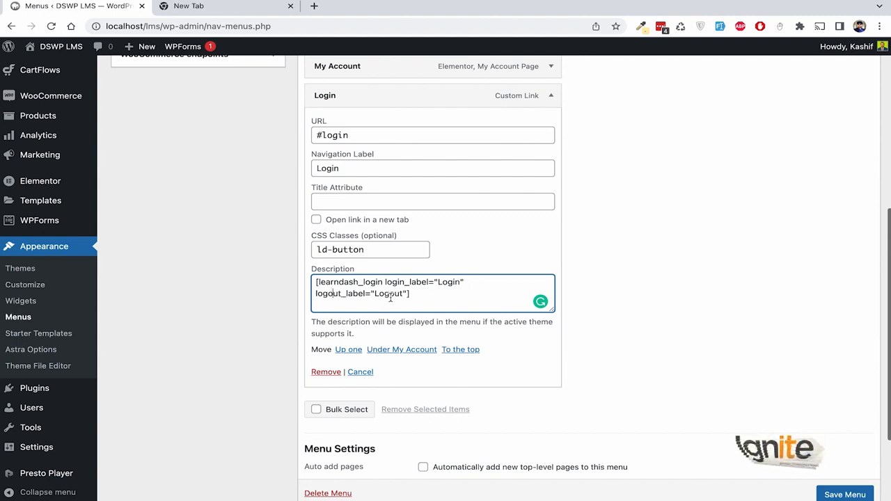
Step: Append 'Now' to the shortcode labels, making them Login Now/Logout Now, and save the menu
{"action": "scroll", "coordinate": [647, 351], "scroll_direction": "down", "scroll_amount": 3}
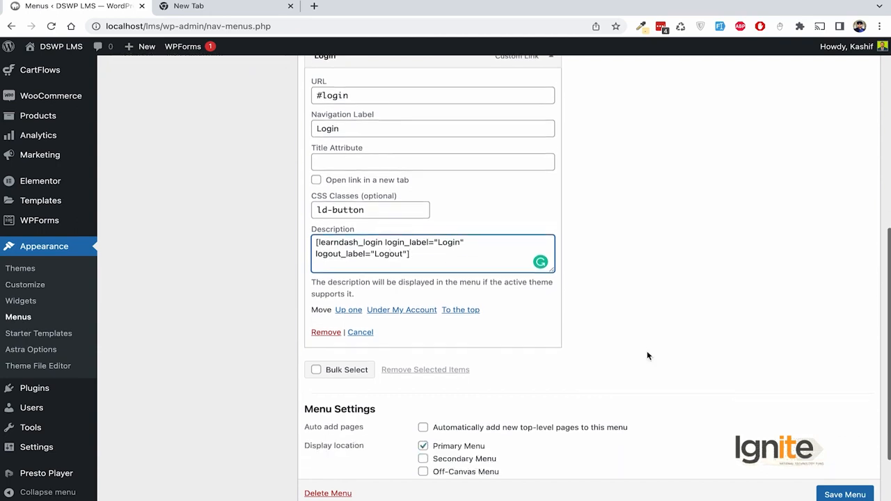
{"action": "left_click", "coordinate": [845, 494]}
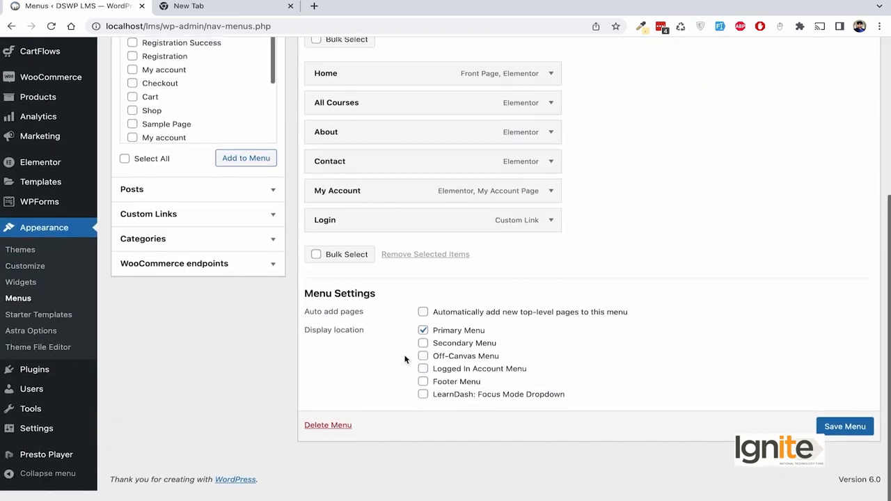
{"action": "left_click", "coordinate": [552, 240]}
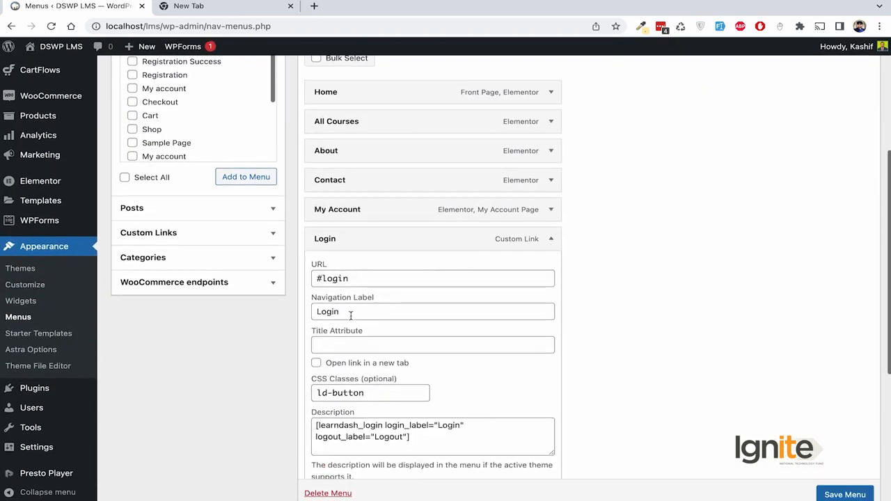
{"action": "scroll", "coordinate": [402, 351], "scroll_direction": "down", "scroll_amount": 1}
{"action": "left_click", "coordinate": [459, 366]}
{"action": "type", "text": "Now"}
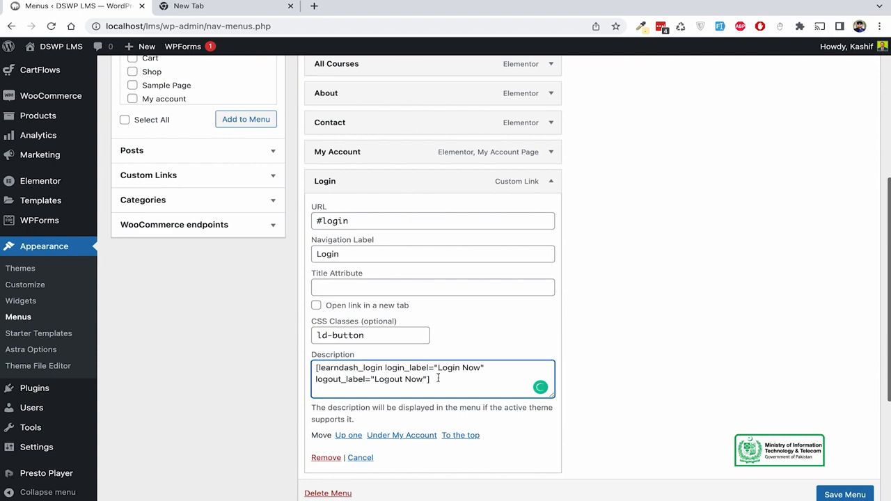
{"action": "left_click", "coordinate": [845, 494]}
Step: Switch to the incognito window showing the site
{"action": "scroll", "coordinate": [767, 307], "scroll_direction": "down", "scroll_amount": 1}
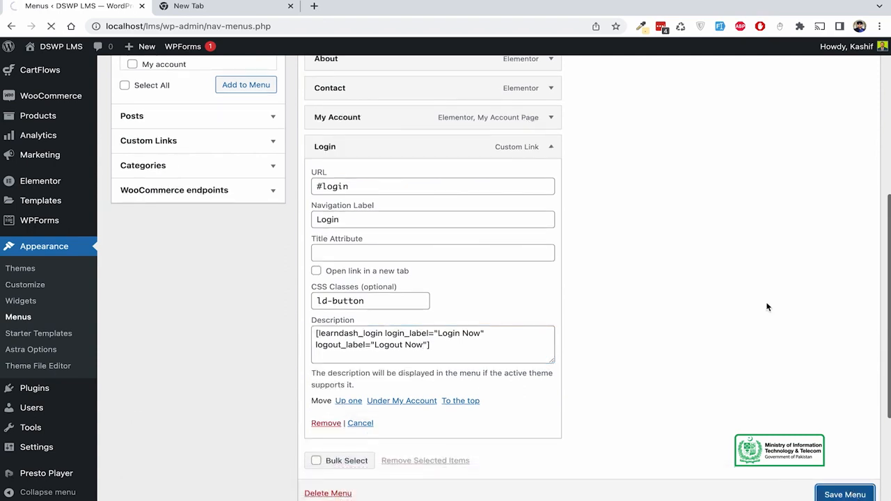
{"action": "mouse_move", "coordinate": [271, 488]}
{"action": "left_click", "coordinate": [235, 486]}
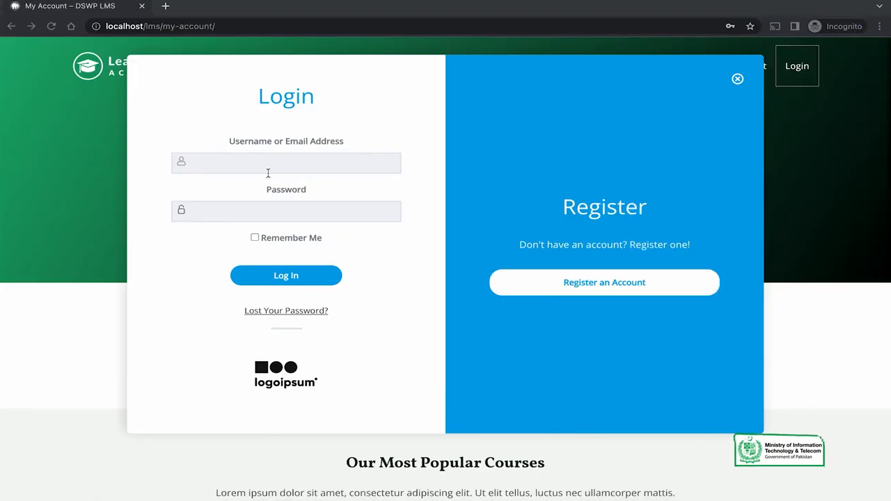
Step: Reload the page and open the site's home page in a new admin tab
{"action": "key", "text": "super+r"}
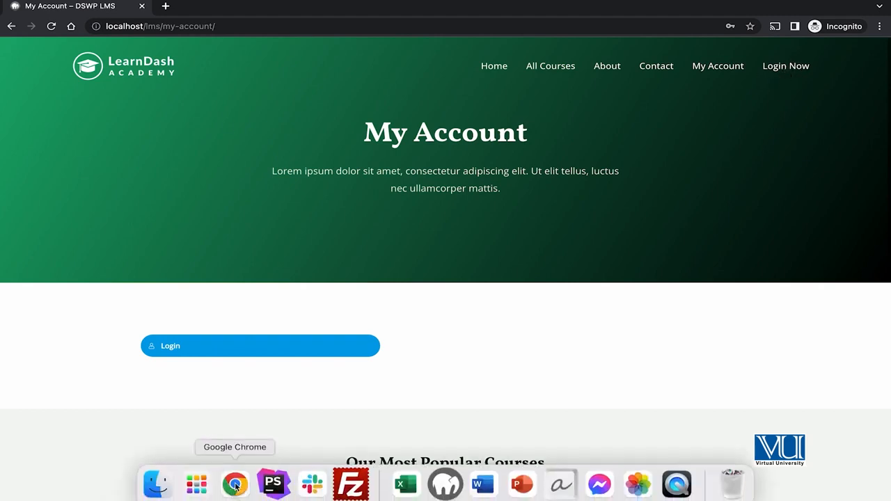
{"action": "left_click", "coordinate": [235, 486]}
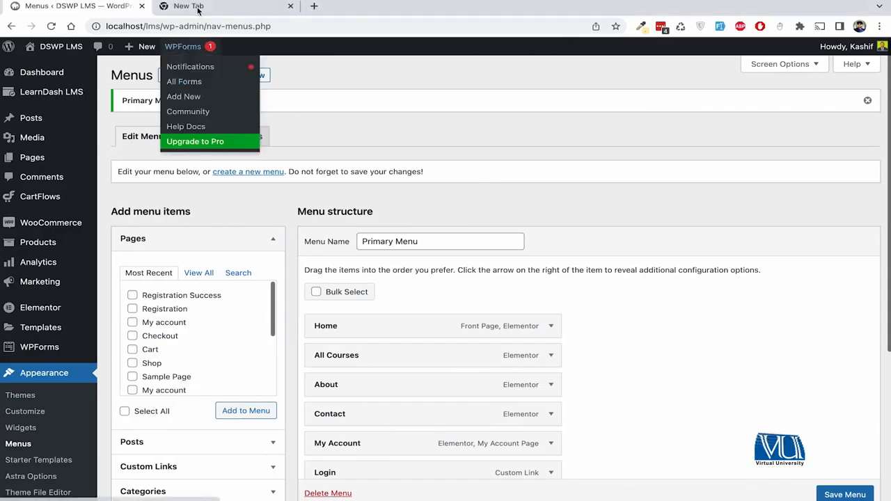
{"action": "left_click", "coordinate": [64, 47], "text": "shift+super"}
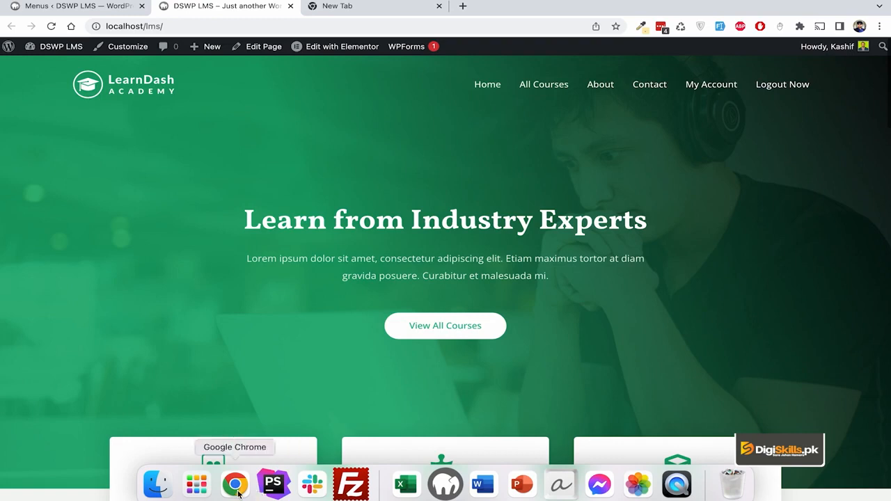
{"action": "left_click", "coordinate": [236, 487]}
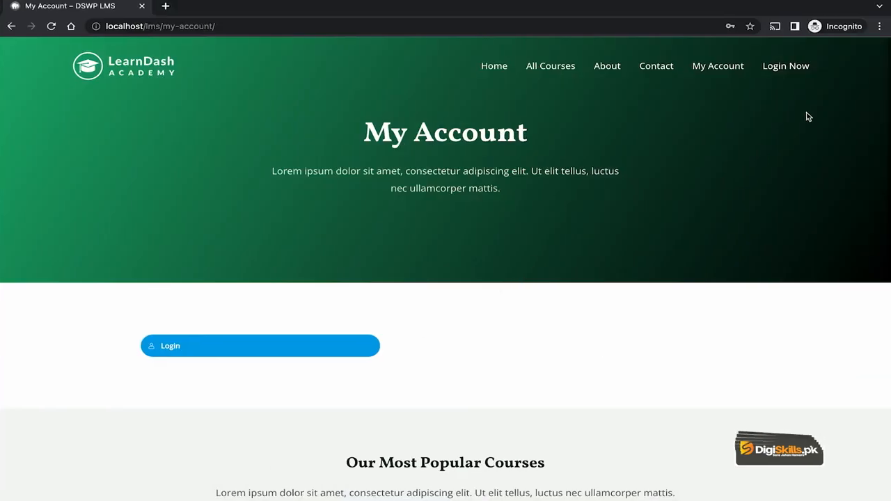
Step: From the Login Now popup, open the Registration page, then return to the menu editor
{"action": "left_click", "coordinate": [781, 69]}
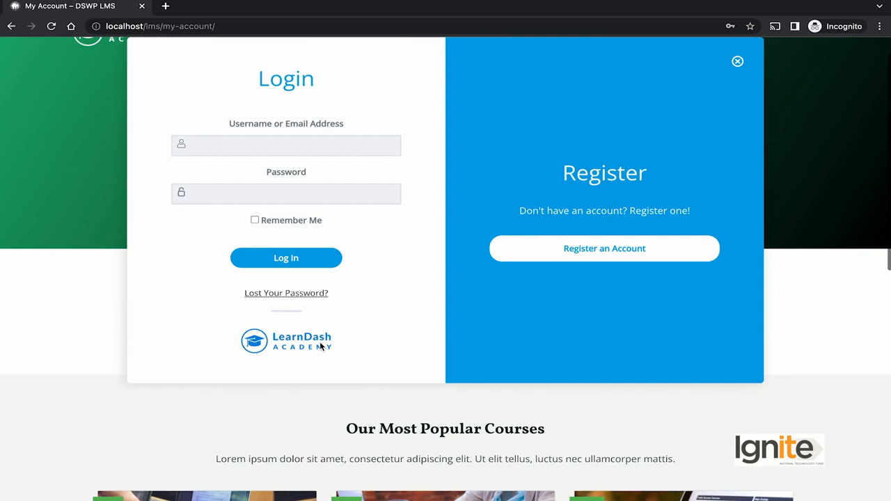
{"action": "scroll", "coordinate": [330, 346], "scroll_direction": "up", "scroll_amount": 1}
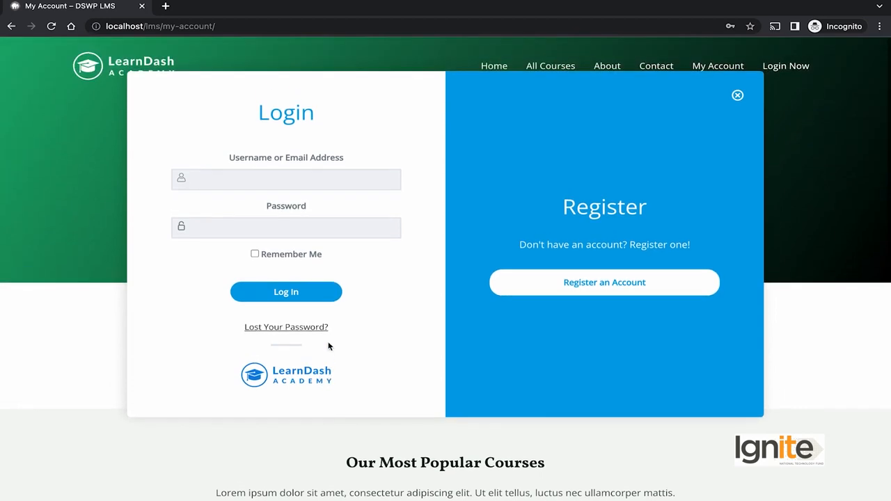
{"action": "left_click", "coordinate": [686, 277]}
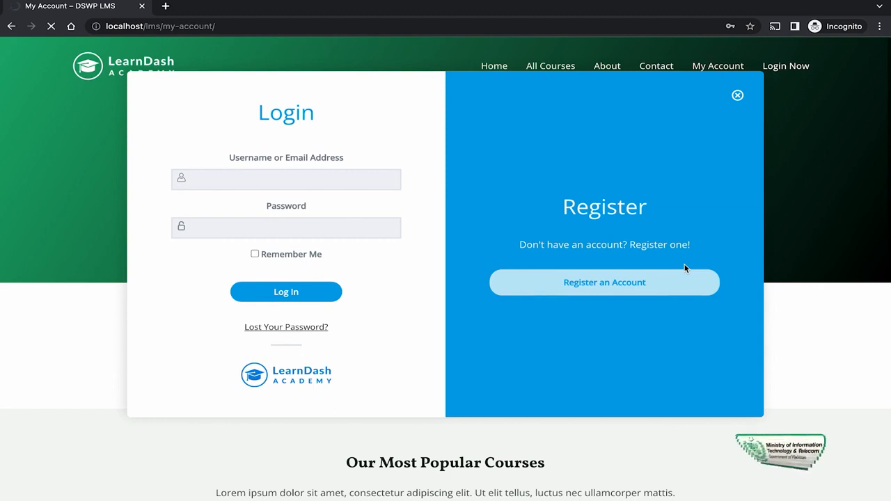
{"action": "scroll", "coordinate": [310, 251], "scroll_direction": "down", "scroll_amount": 4}
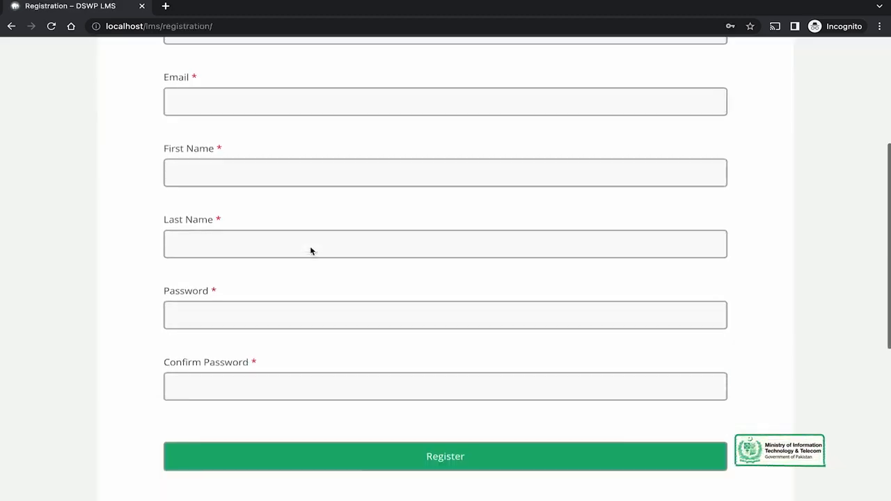
{"action": "scroll", "coordinate": [311, 251], "scroll_direction": "up", "scroll_amount": 4}
{"action": "left_click", "coordinate": [192, 27]}
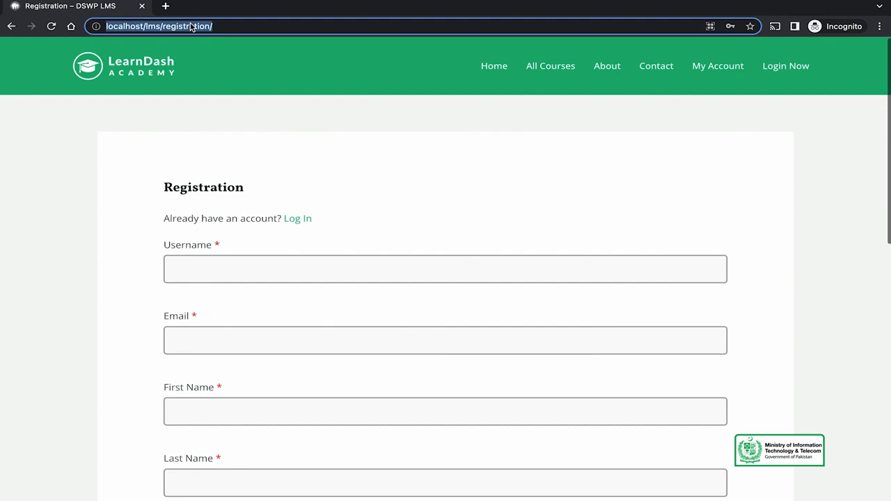
{"action": "left_click", "coordinate": [235, 484]}
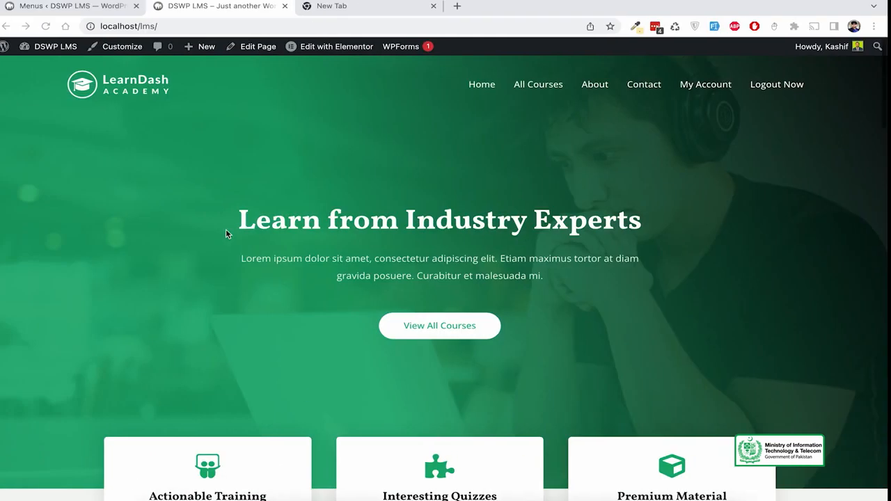
{"action": "left_click", "coordinate": [92, 7]}
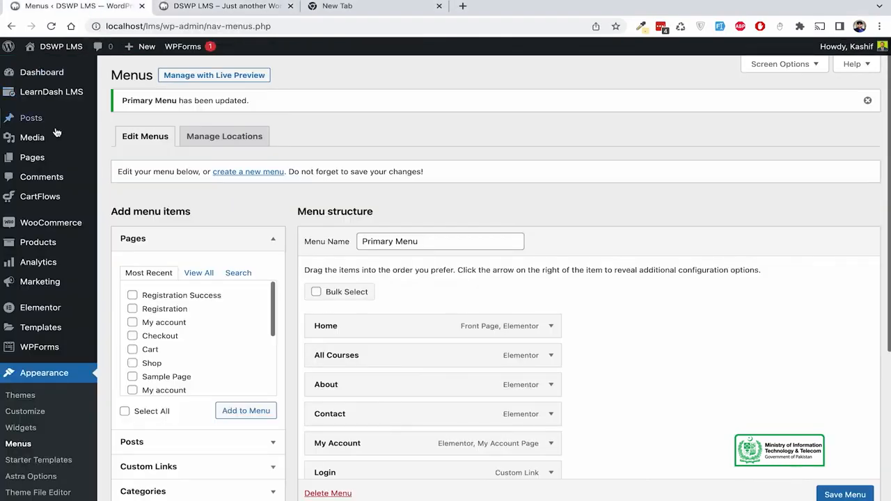
Step: List all pages sorted by date and open the Registration page for editing
{"action": "mouse_move", "coordinate": [56, 159]}
{"action": "left_click", "coordinate": [125, 162]}
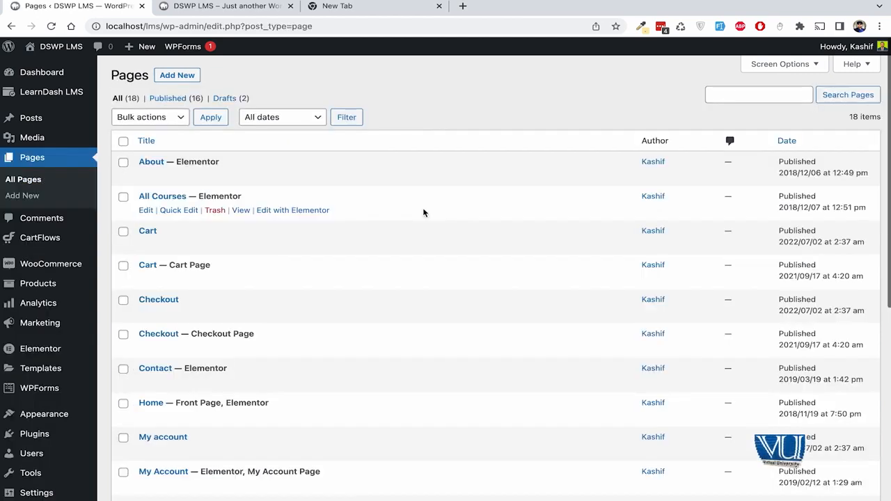
{"action": "left_click", "coordinate": [796, 143]}
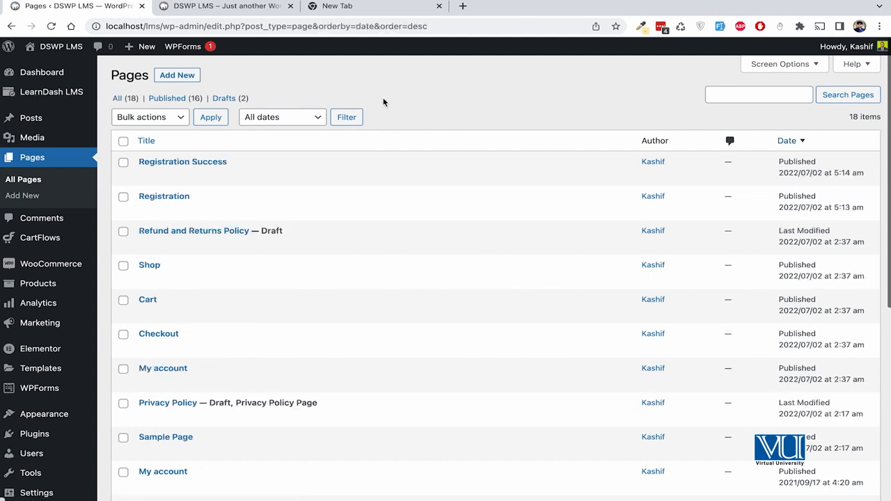
{"action": "left_click", "coordinate": [146, 211]}
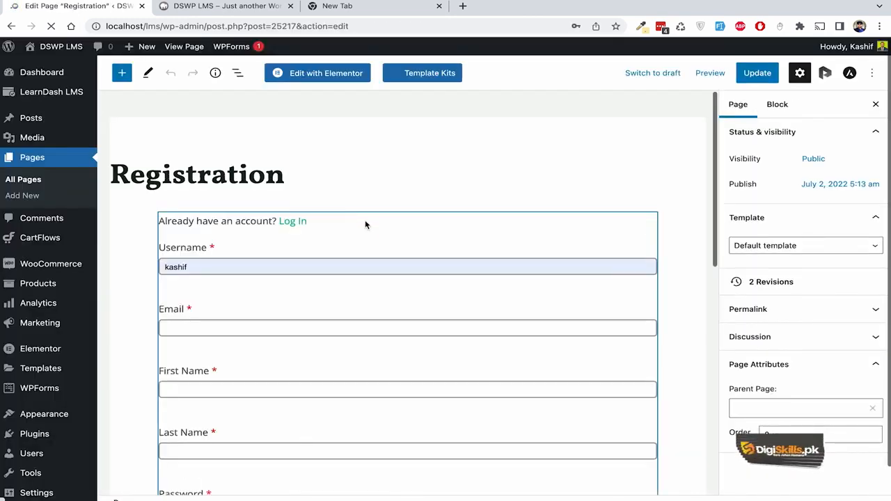
Step: Select the LearnDash Registration block and review its options menu
{"action": "left_click", "coordinate": [387, 238]}
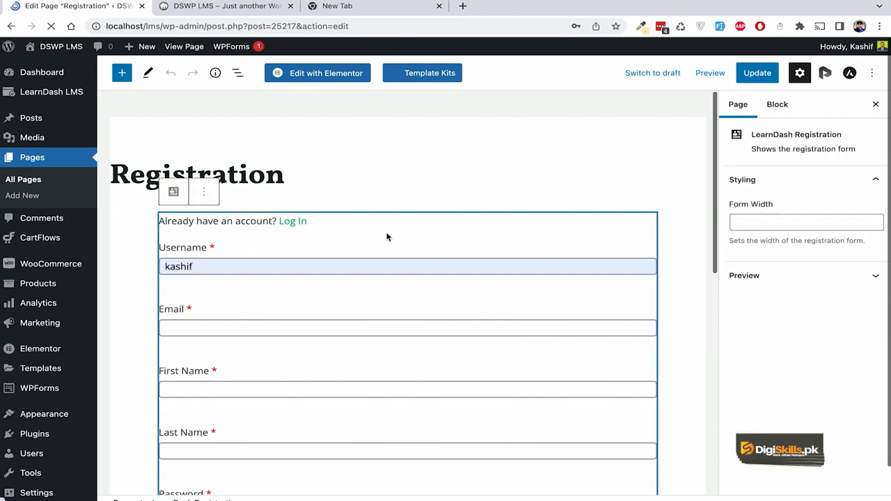
{"action": "left_click", "coordinate": [206, 198]}
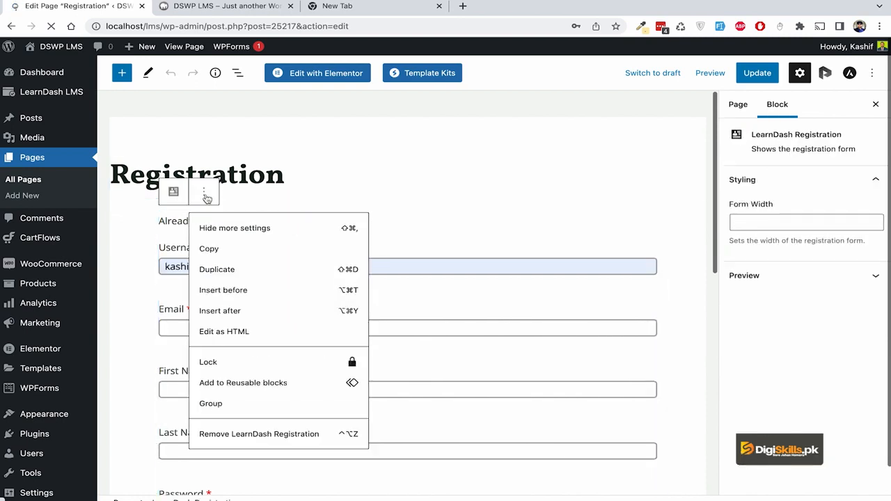
{"action": "left_click", "coordinate": [751, 333]}
{"action": "scroll", "coordinate": [561, 186], "scroll_direction": "down", "scroll_amount": 4}
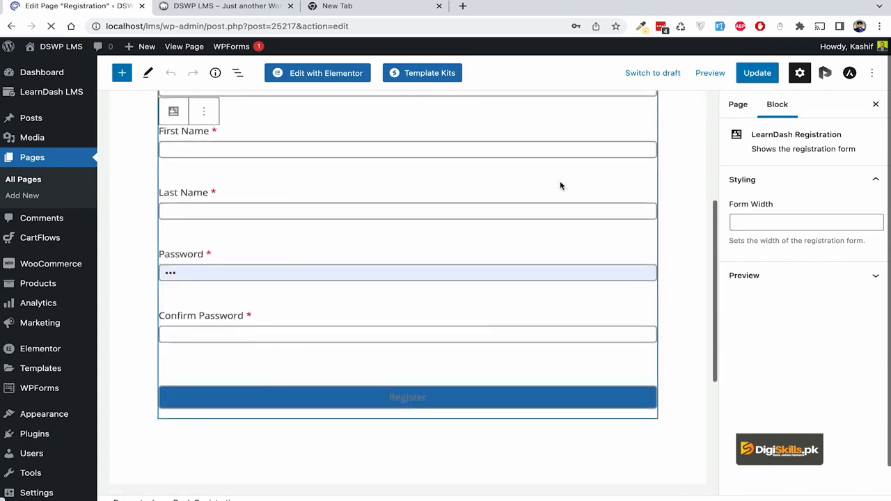
{"action": "scroll", "coordinate": [550, 183], "scroll_direction": "up", "scroll_amount": 5}
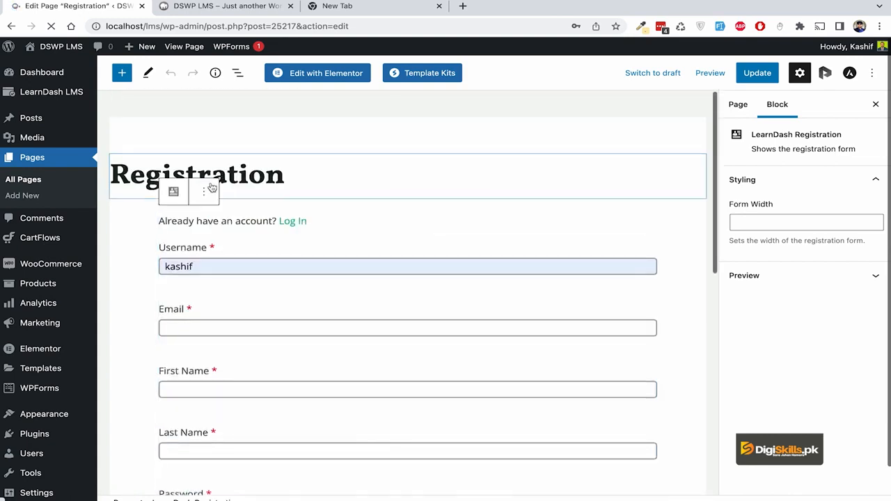
Step: Search the block inserter for 'reg', then switch to the site's home page
{"action": "left_click", "coordinate": [122, 73]}
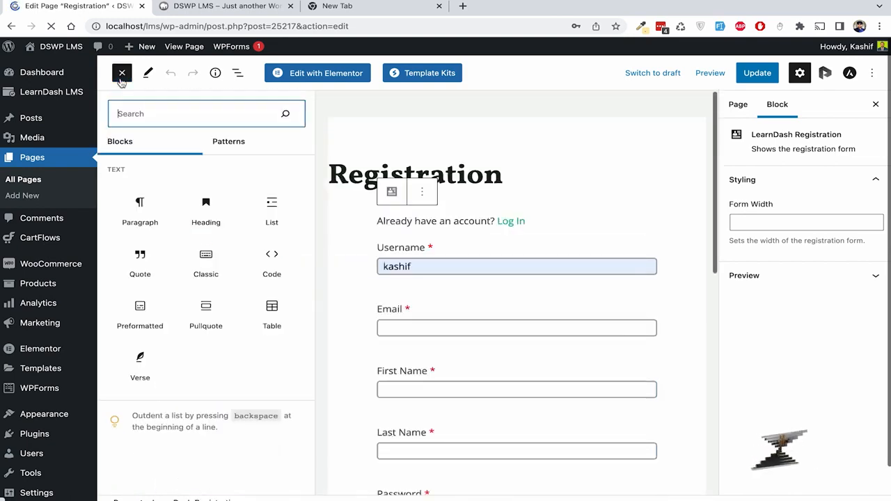
{"action": "type", "text": "reg"}
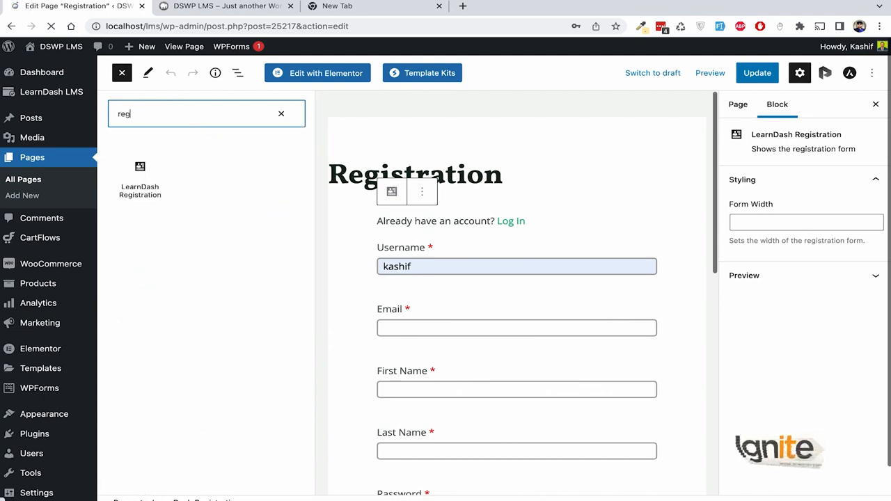
{"action": "mouse_move", "coordinate": [150, 189]}
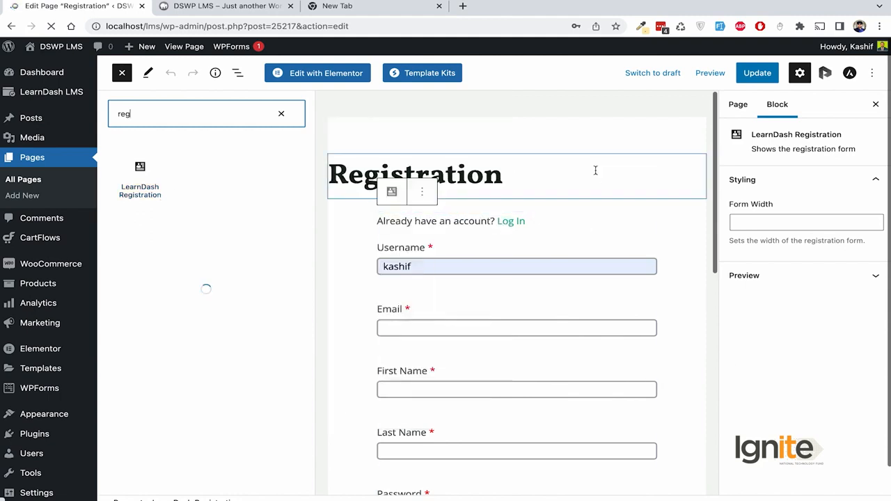
{"action": "left_click", "coordinate": [240, 14]}
{"action": "scroll", "coordinate": [574, 237], "scroll_direction": "down", "scroll_amount": 1}
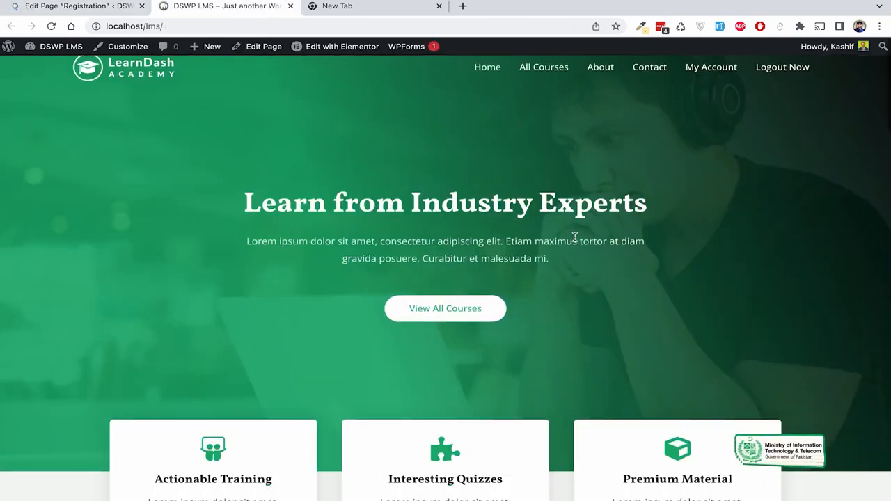
Step: Open the About page from the site menu and scroll through it
{"action": "scroll", "coordinate": [574, 237], "scroll_direction": "down", "scroll_amount": 3}
{"action": "scroll", "coordinate": [581, 139], "scroll_direction": "up", "scroll_amount": 4}
{"action": "left_click", "coordinate": [596, 86]}
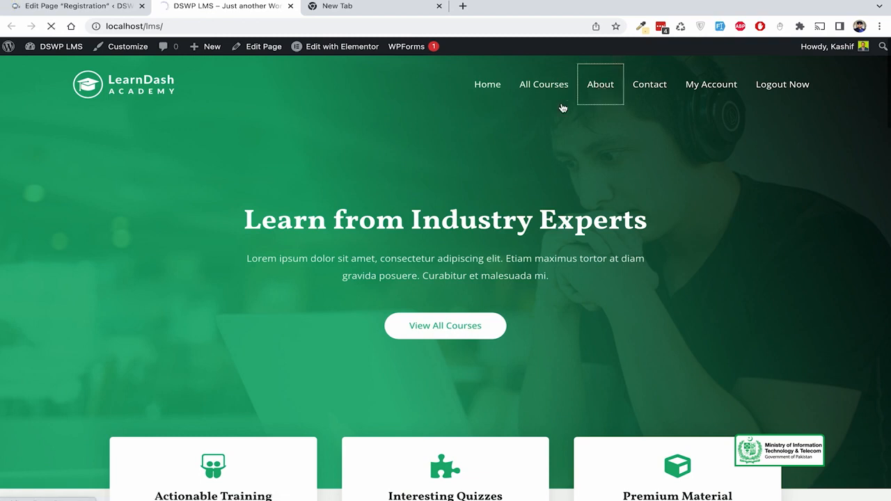
{"action": "scroll", "coordinate": [609, 174], "scroll_direction": "down", "scroll_amount": 3}
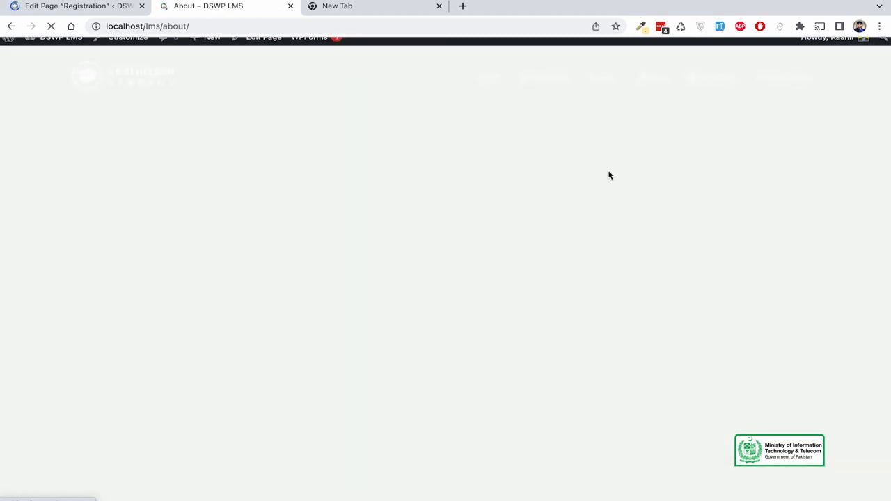
{"action": "scroll", "coordinate": [609, 174], "scroll_direction": "down", "scroll_amount": 10}
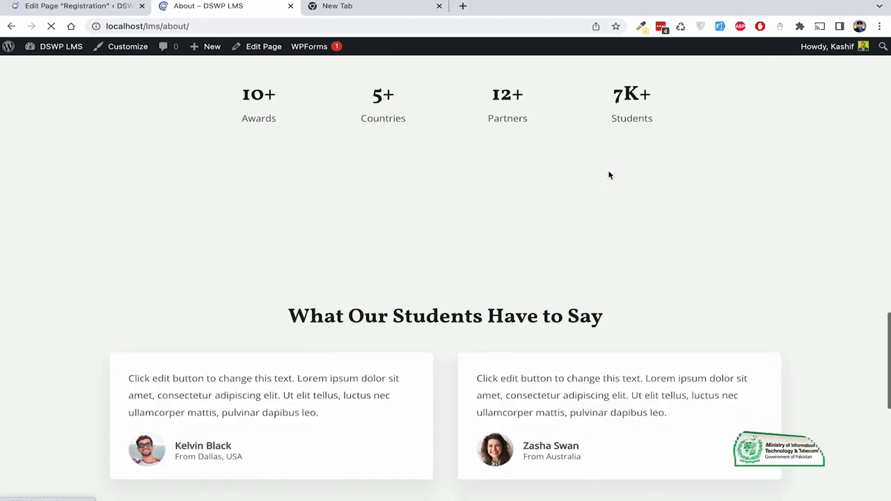
{"action": "scroll", "coordinate": [609, 175], "scroll_direction": "up", "scroll_amount": 12}
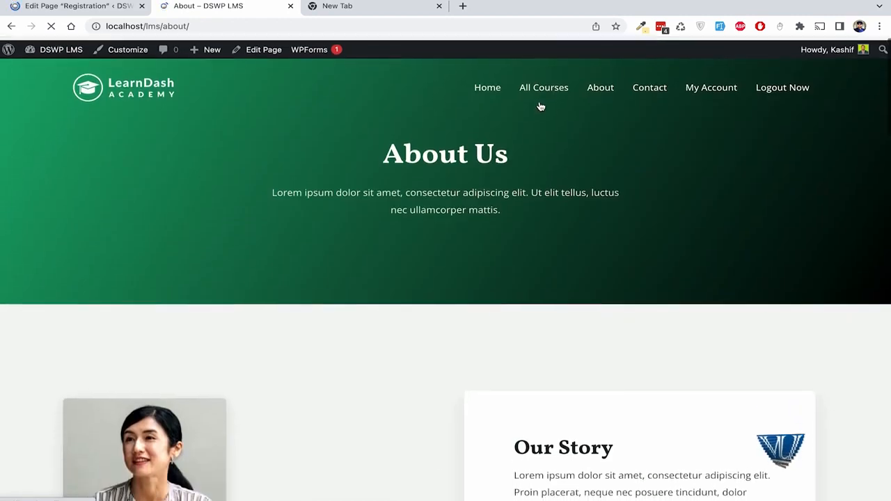
Step: Open All Courses and browse the enrolled course cards and student testimonials
{"action": "left_click", "coordinate": [543, 85]}
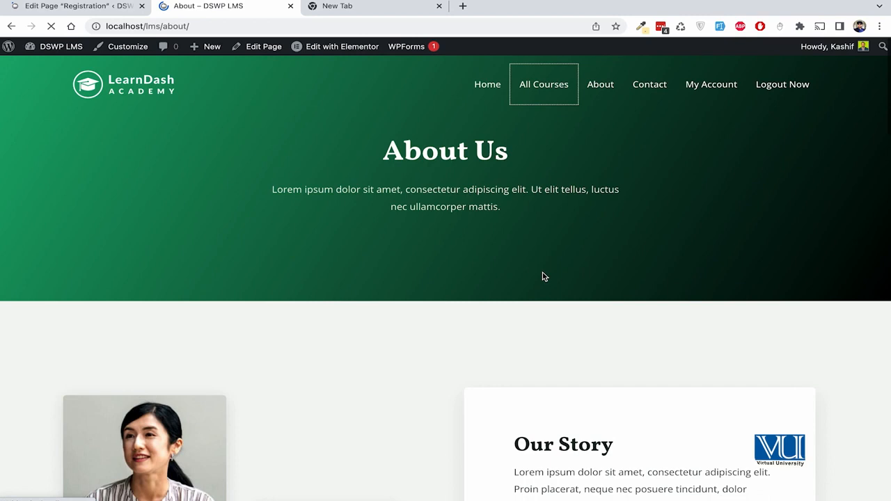
{"action": "scroll", "coordinate": [379, 334], "scroll_direction": "down", "scroll_amount": 8}
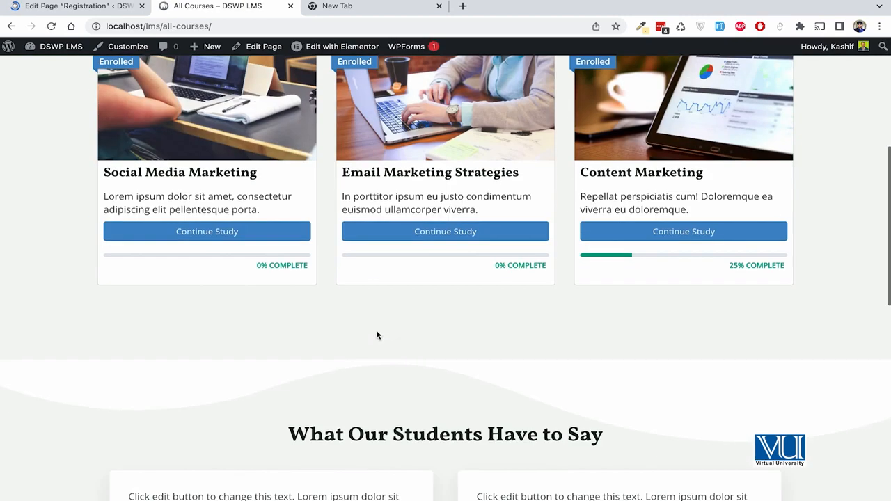
{"action": "scroll", "coordinate": [376, 332], "scroll_direction": "up", "scroll_amount": 1}
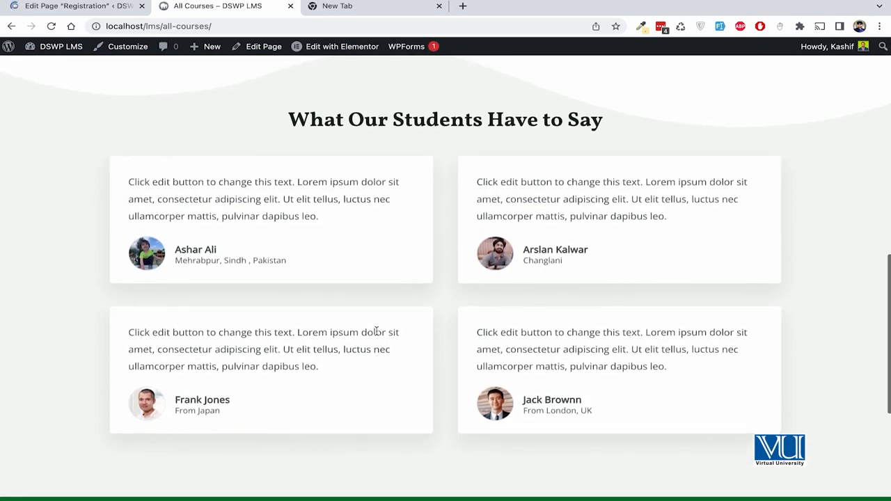
{"action": "scroll", "coordinate": [296, 284], "scroll_direction": "up", "scroll_amount": 1}
{"action": "left_click_drag", "start_coordinate": [121, 235], "coordinate": [321, 271]}
{"action": "left_click", "coordinate": [325, 314]}
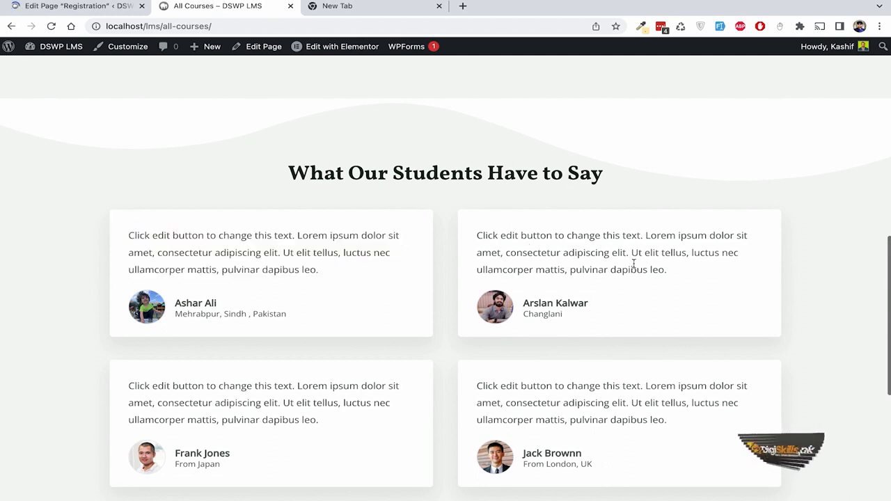
{"action": "scroll", "coordinate": [634, 268], "scroll_direction": "down", "scroll_amount": 1}
{"action": "scroll", "coordinate": [406, 345], "scroll_direction": "down", "scroll_amount": 2}
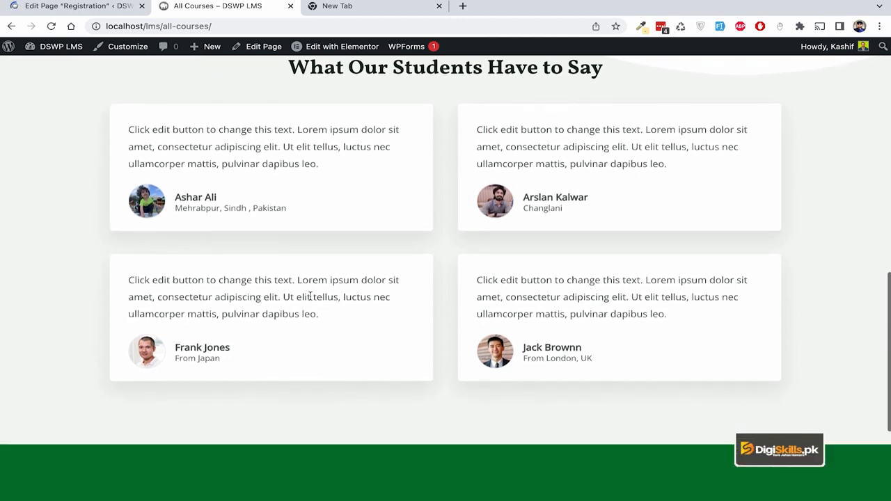
{"action": "scroll", "coordinate": [310, 296], "scroll_direction": "up", "scroll_amount": 1}
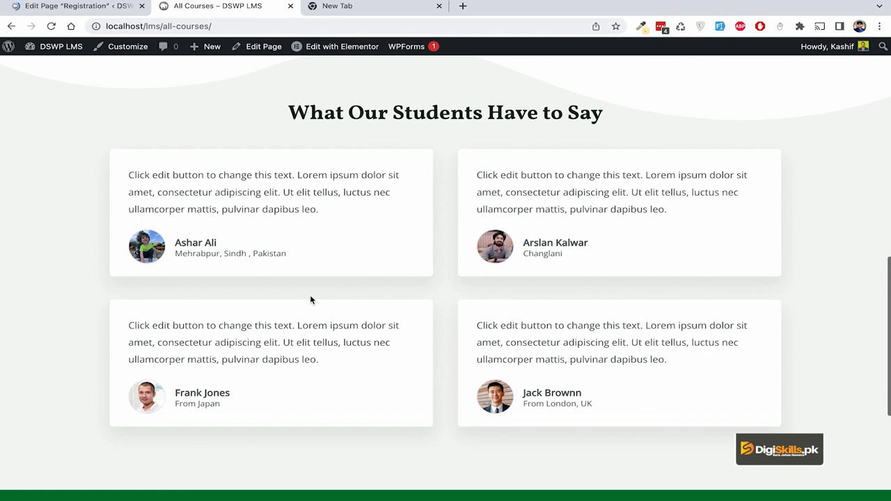